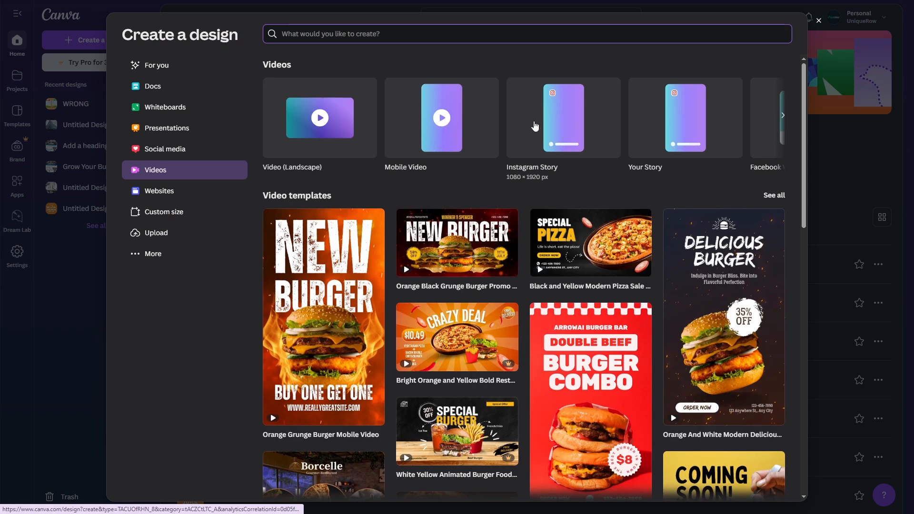
Create a landscape video design and set its page background to the yellow-to-orange gradient.
click(305, 119)
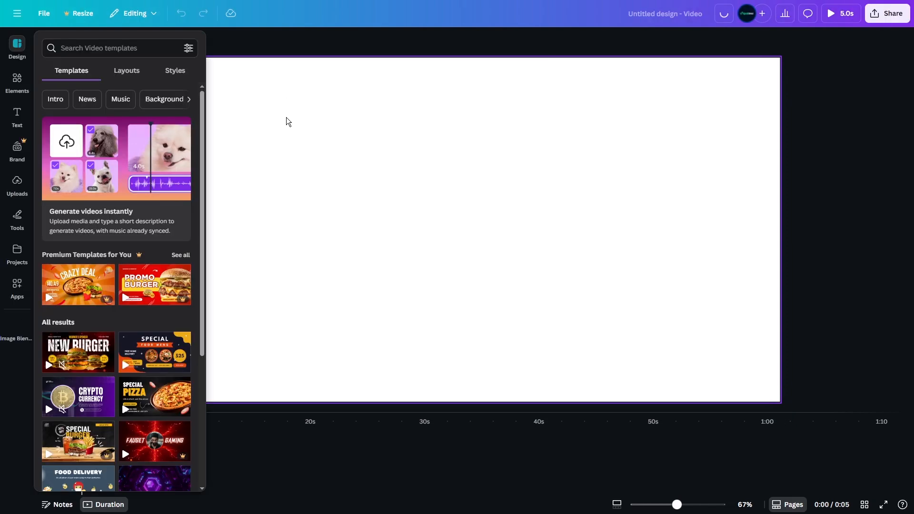
click(286, 119)
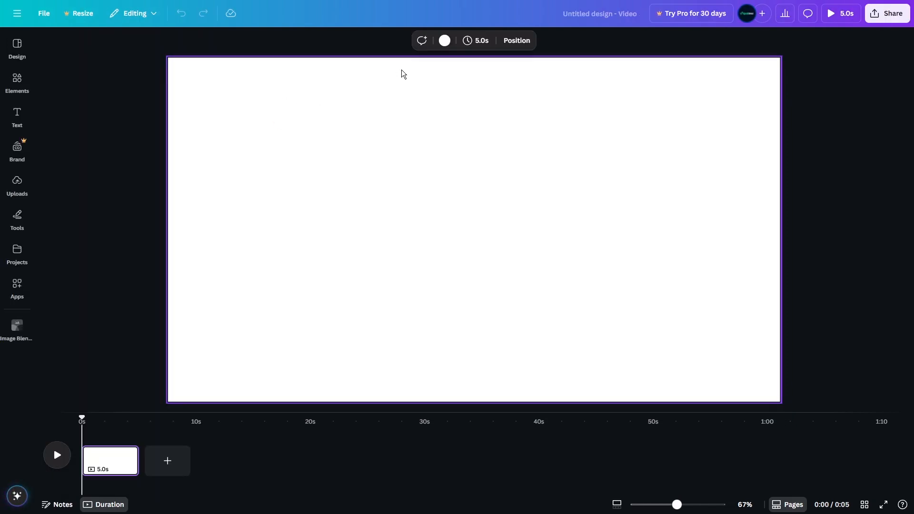
click(444, 41)
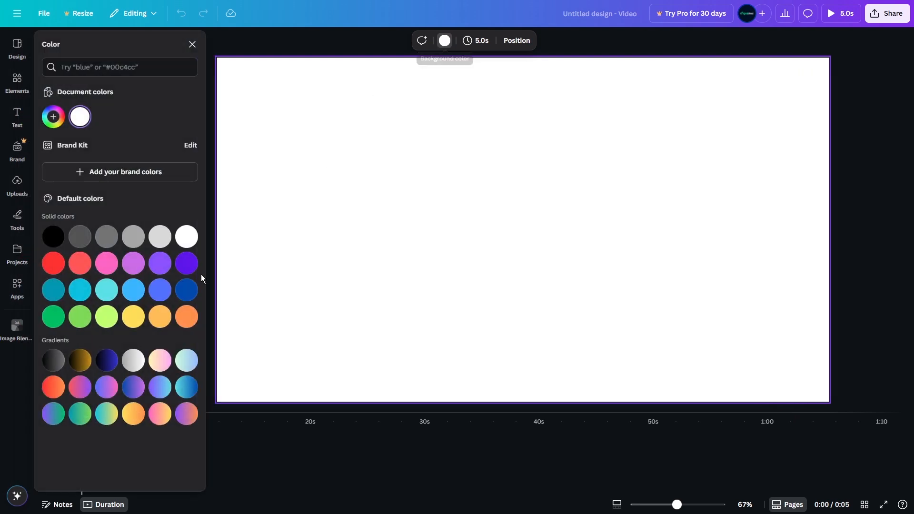
click(134, 414)
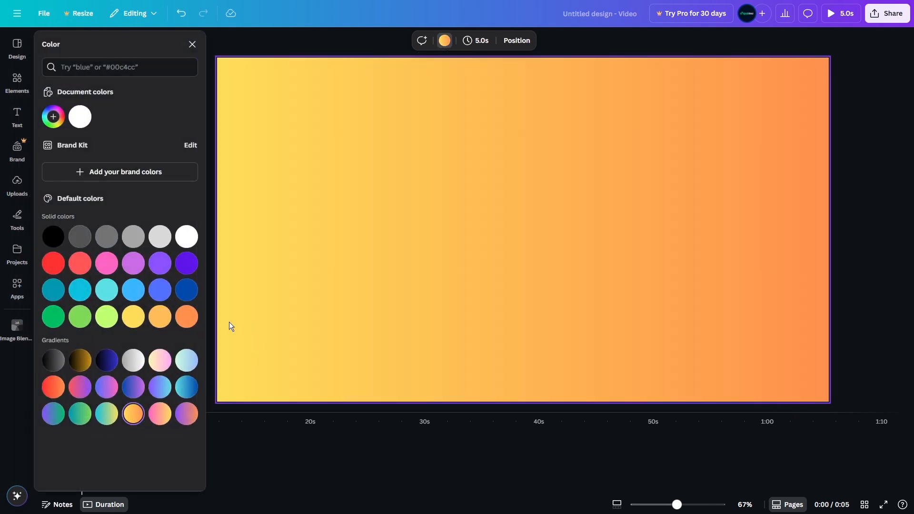
click(211, 324)
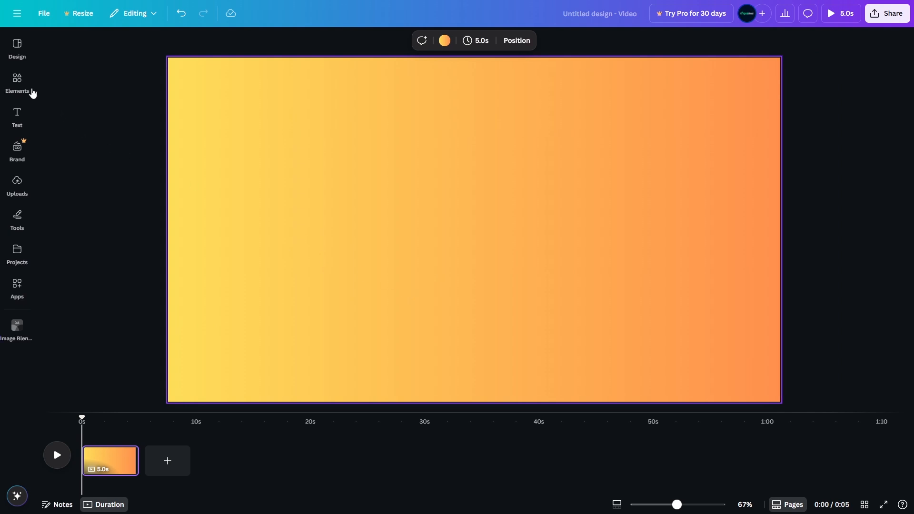
Add a square shape to the page and place it in the upper-left part of the canvas.
click(26, 88)
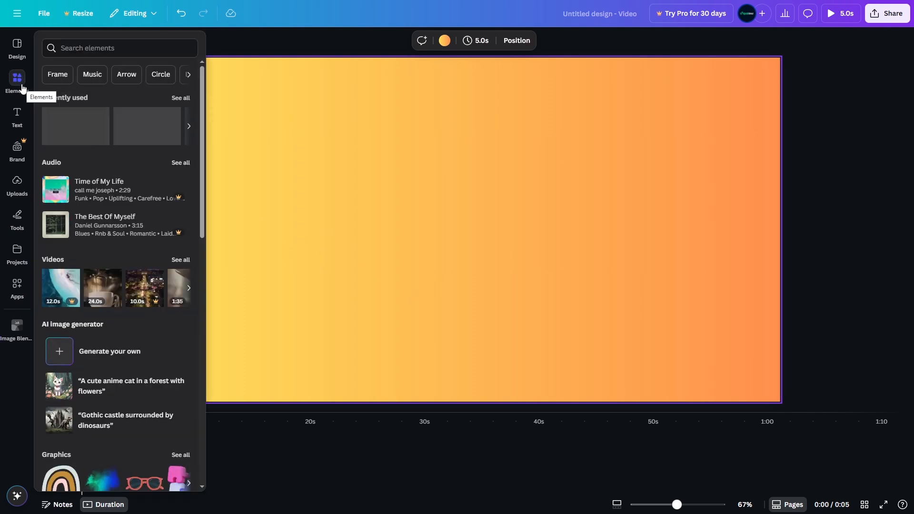
scroll(95, 166, down, 10)
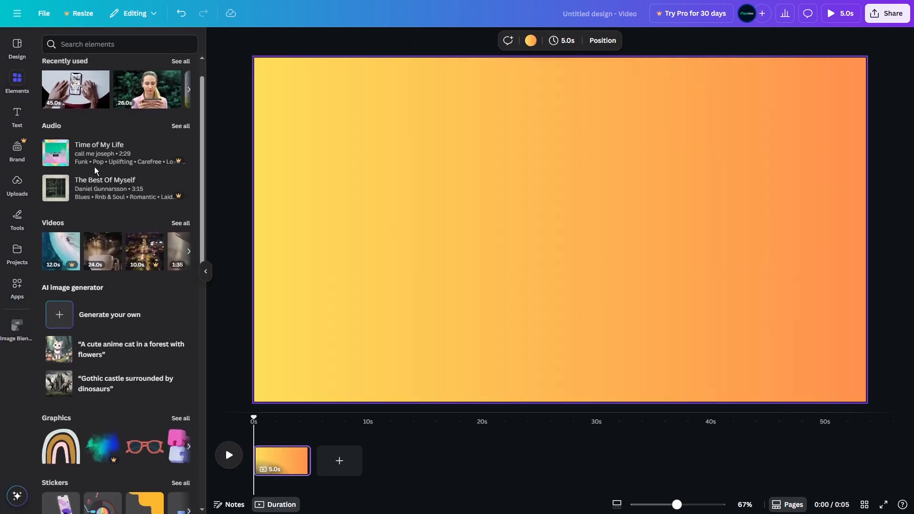
scroll(95, 171, down, 2)
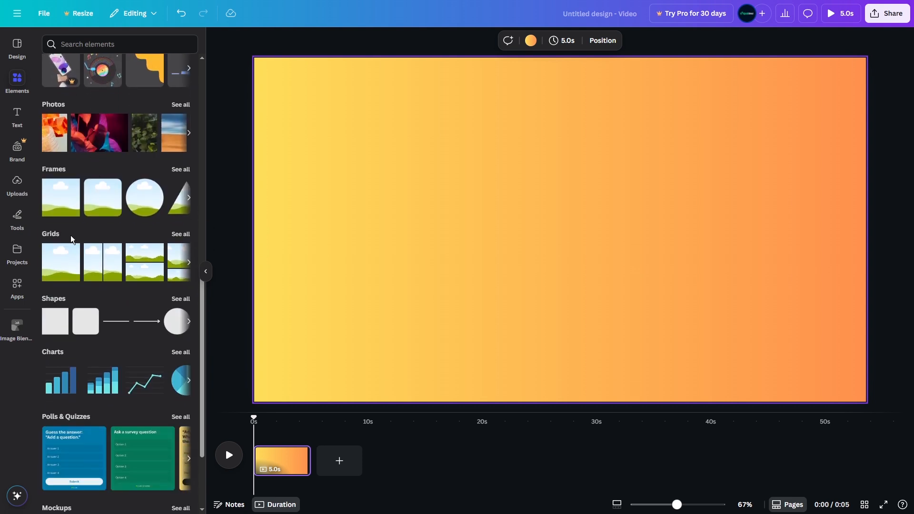
click(52, 332)
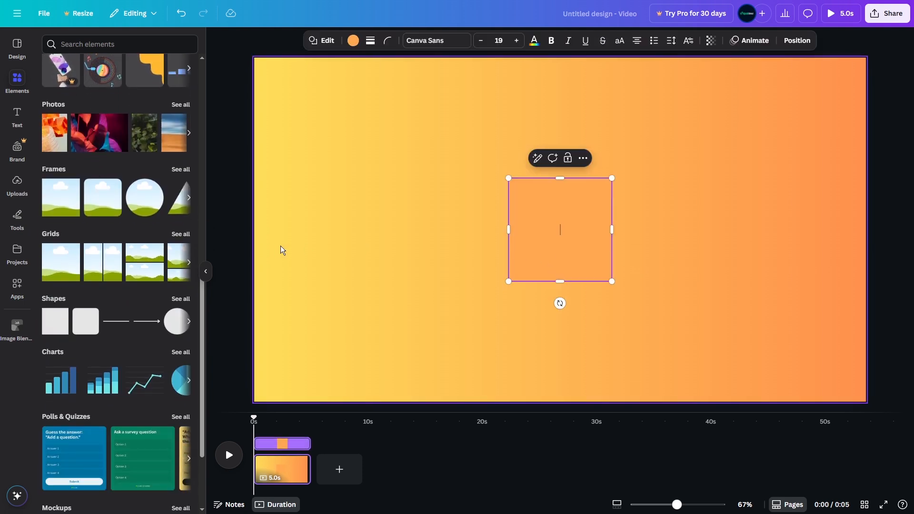
click(232, 241)
click(564, 230)
drag(565, 230, 407, 211)
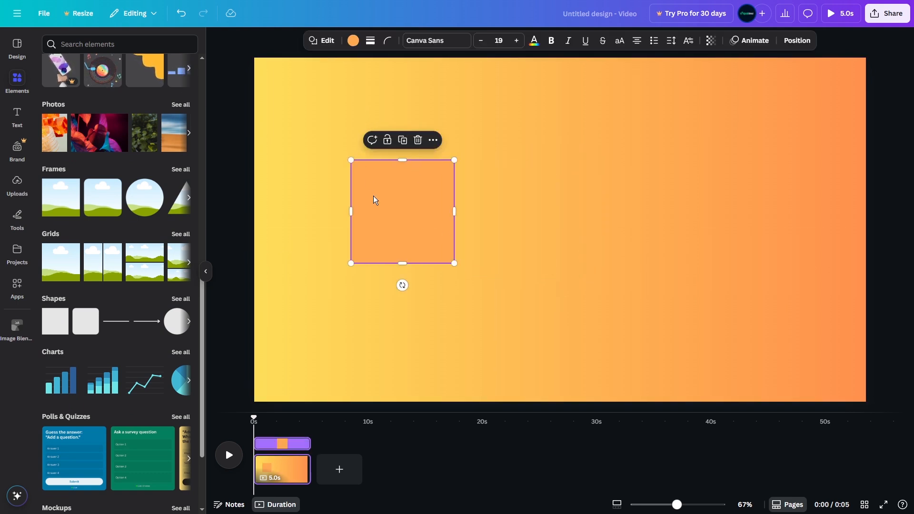
Color the square red and reshape it into a wide, thin horizontal bar.
click(356, 42)
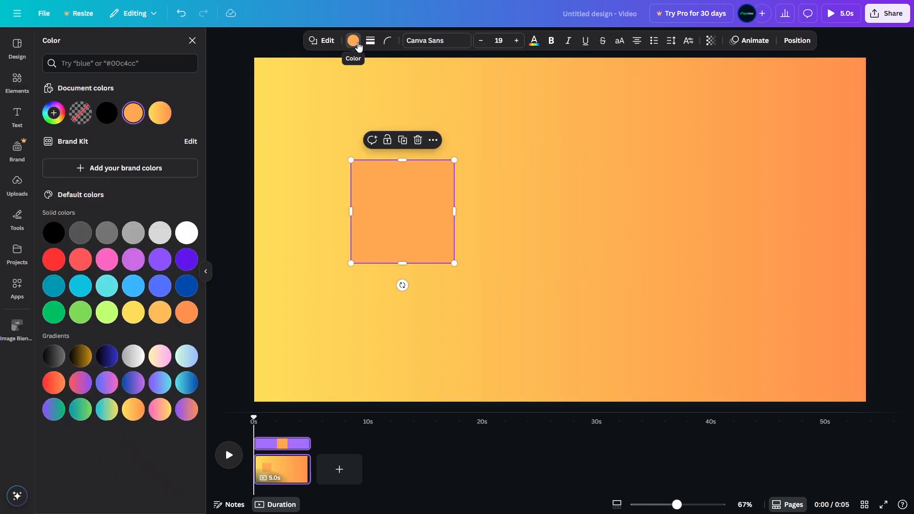
click(59, 263)
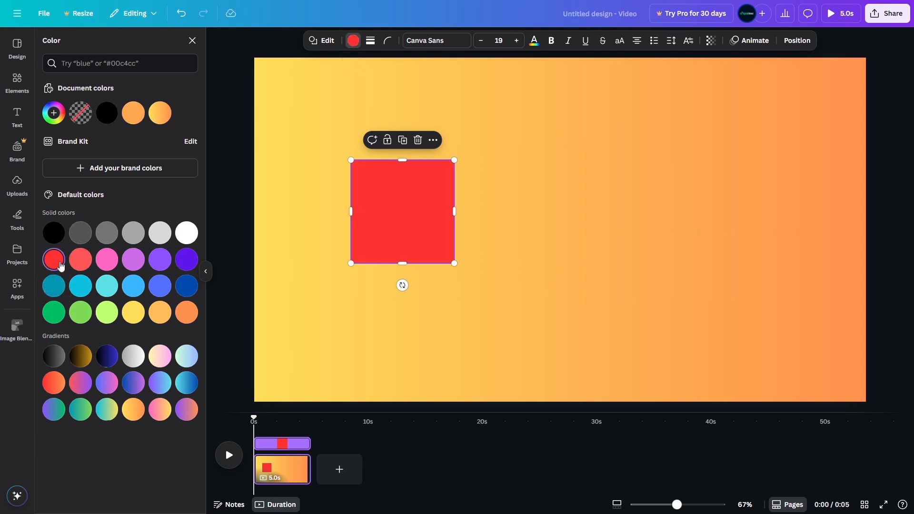
drag(400, 263, 406, 194)
mouse_move(454, 177)
mouse_down()
mouse_move(478, 176)
mouse_move(461, 160)
mouse_move(492, 158)
mouse_move(457, 159)
mouse_up()
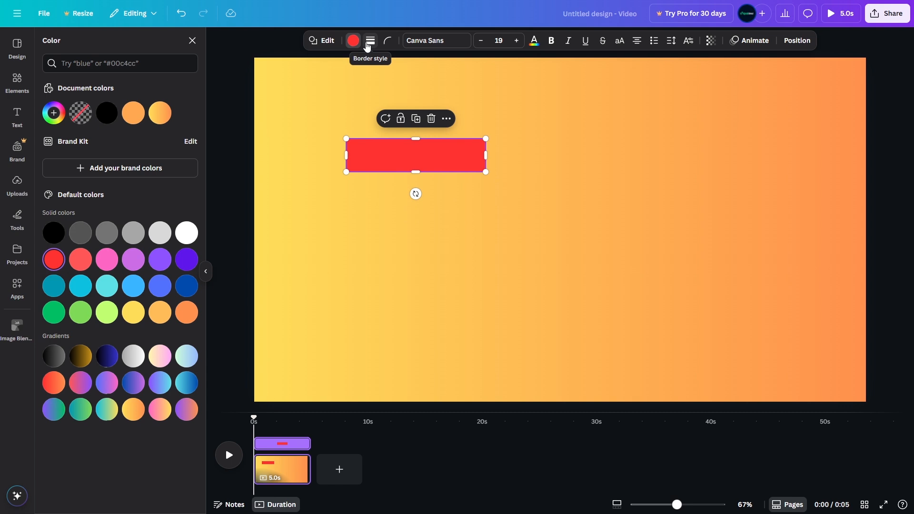
Round the red bar's corners to about 21 and move the bar slightly upward.
click(388, 42)
drag(342, 82, 348, 82)
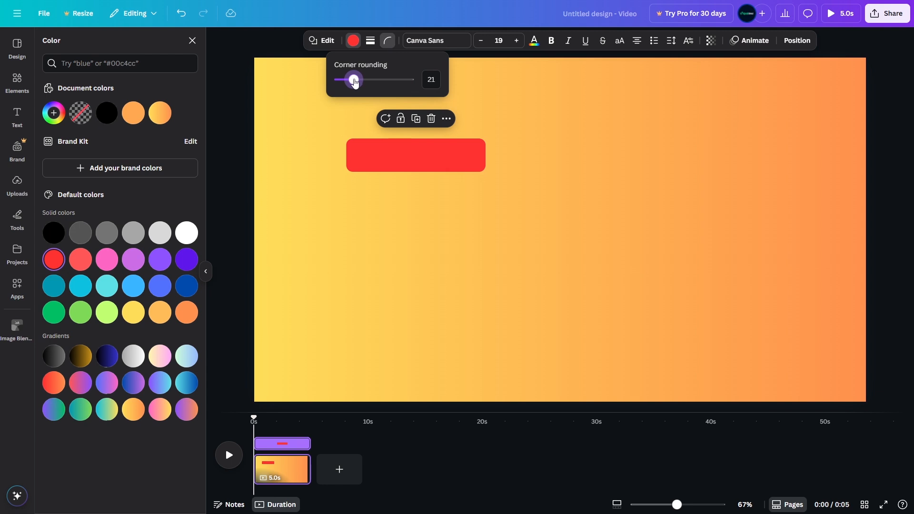
drag(355, 83, 355, 82)
click(353, 119)
drag(382, 156, 380, 145)
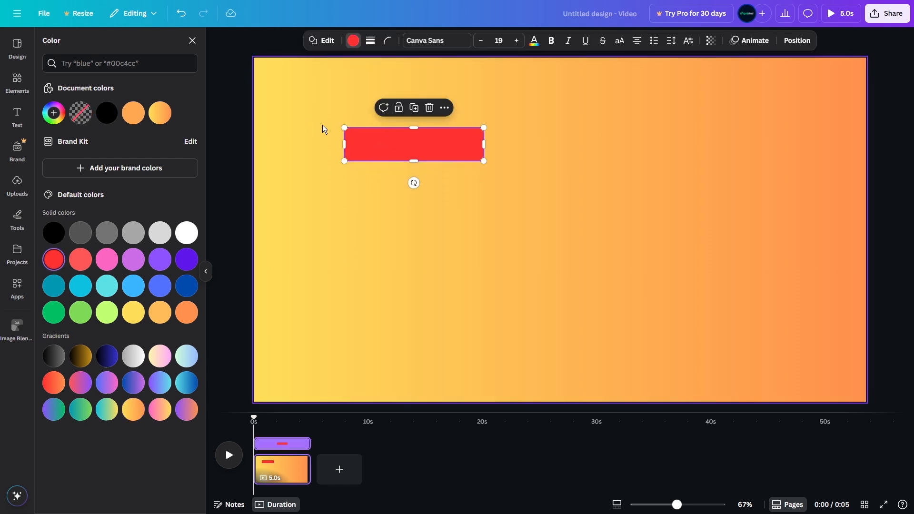
Add a circle shape and place it over the left end of the red bar.
click(17, 95)
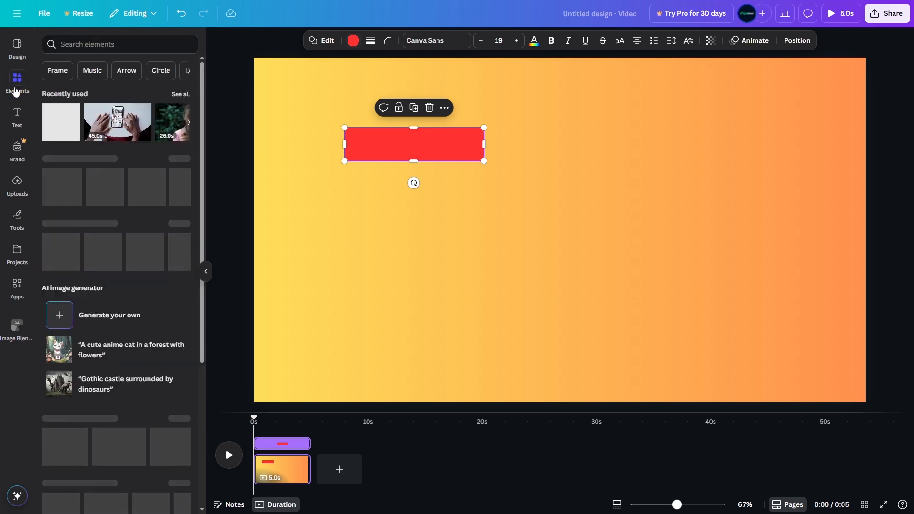
scroll(73, 243, down, 4)
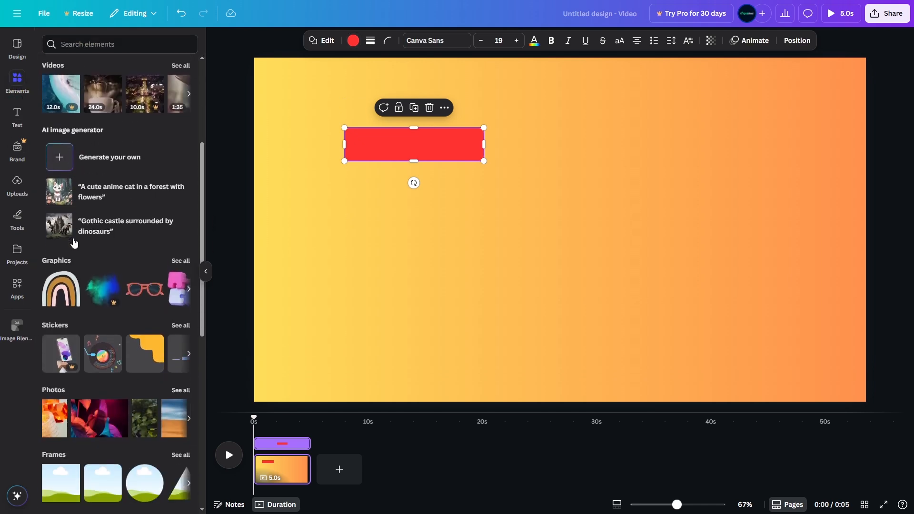
scroll(105, 214, up, 4)
scroll(123, 203, down, 6)
scroll(123, 203, down, 2)
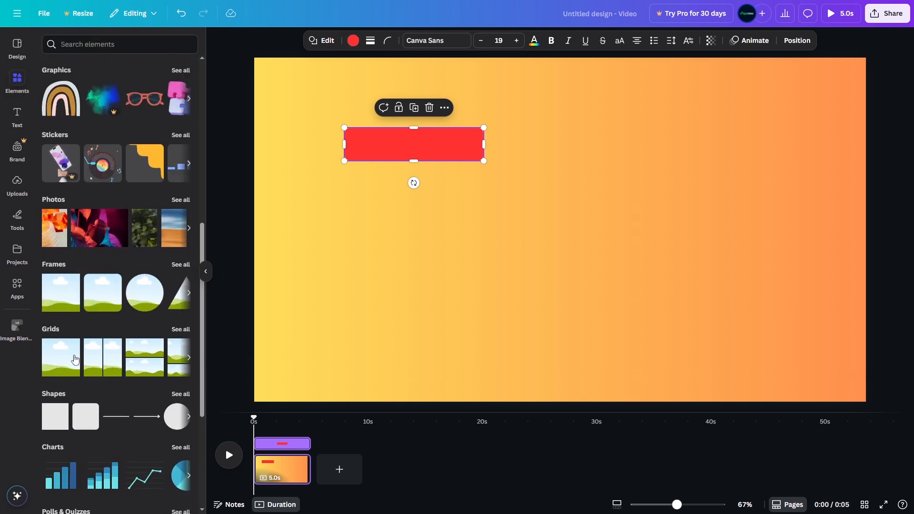
click(174, 423)
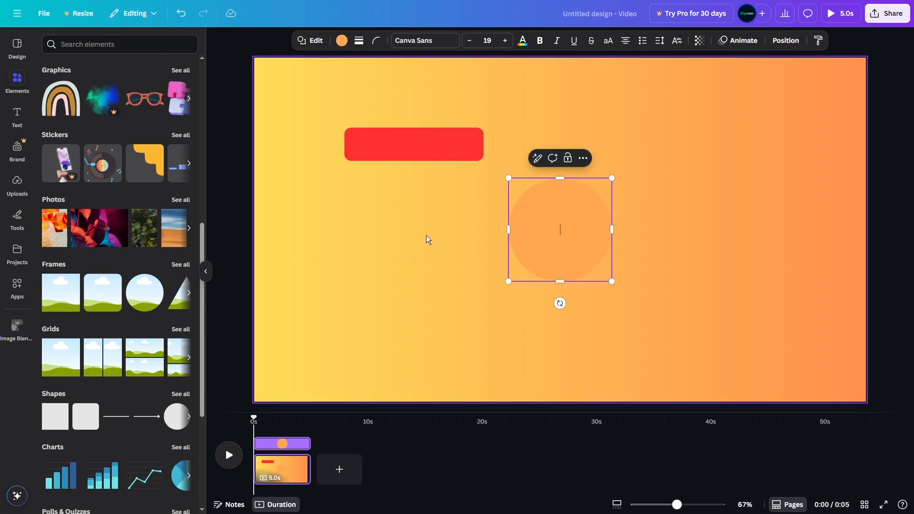
drag(572, 239, 369, 159)
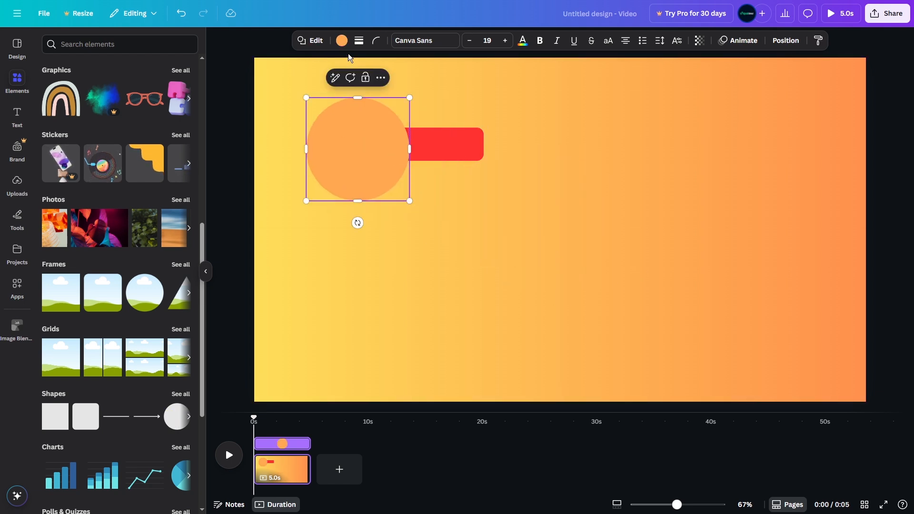
Color the circle red, shrink it to slightly taller than the bar, and center it vertically on the bar's left end.
click(342, 41)
click(53, 261)
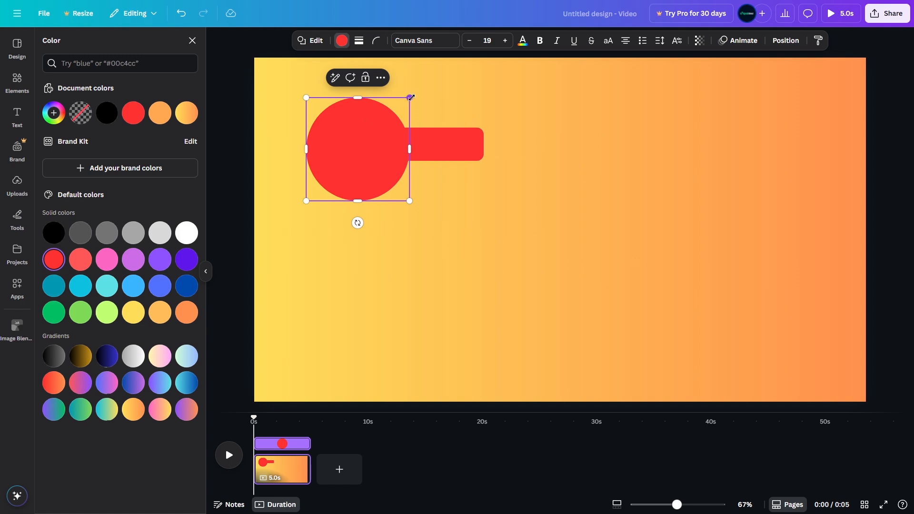
key(alt)
drag(413, 100, 387, 120)
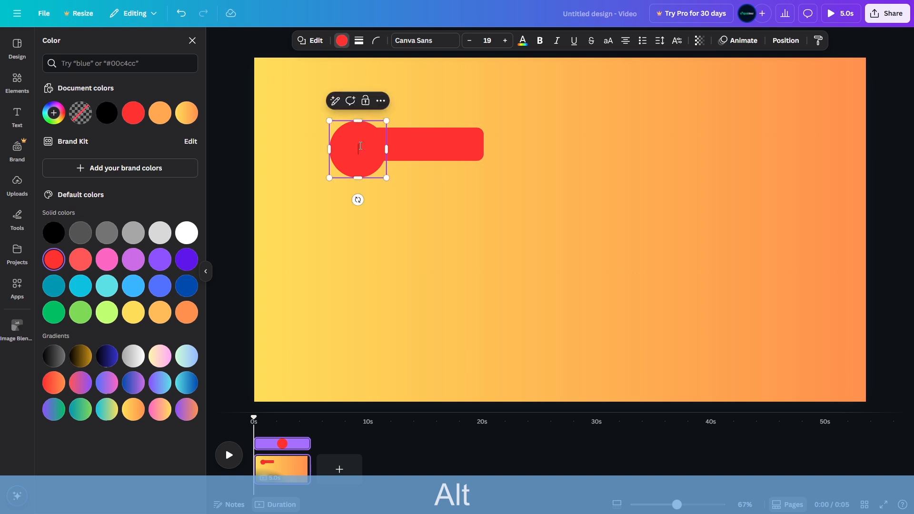
drag(361, 159, 357, 156)
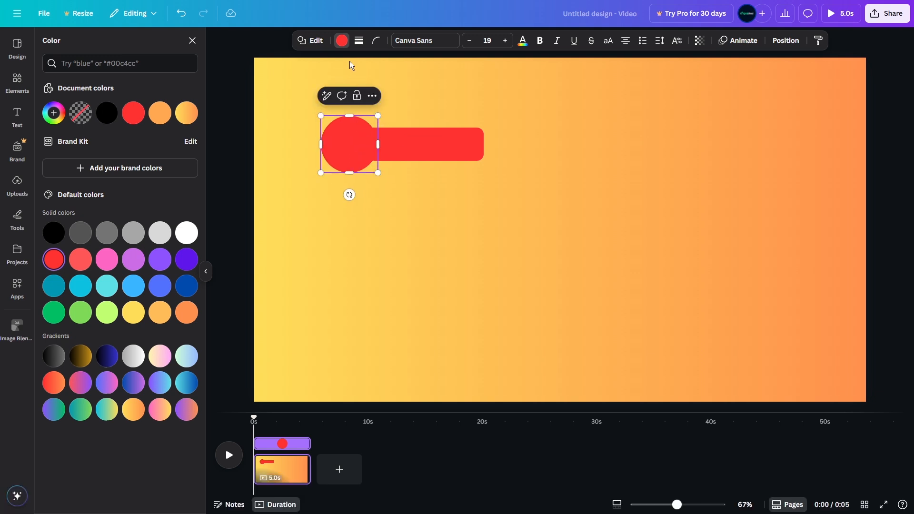
Give the circle a thick solid white border.
click(359, 41)
click(336, 76)
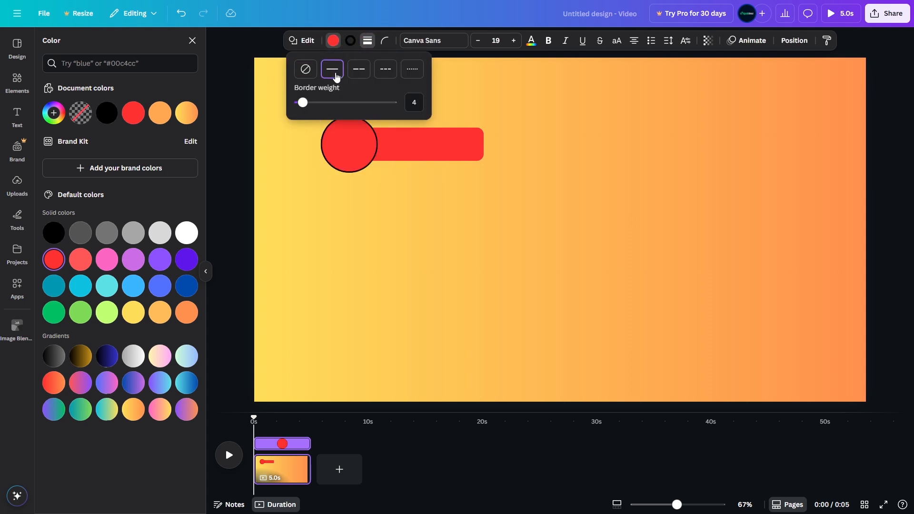
drag(309, 104, 314, 103)
click(351, 41)
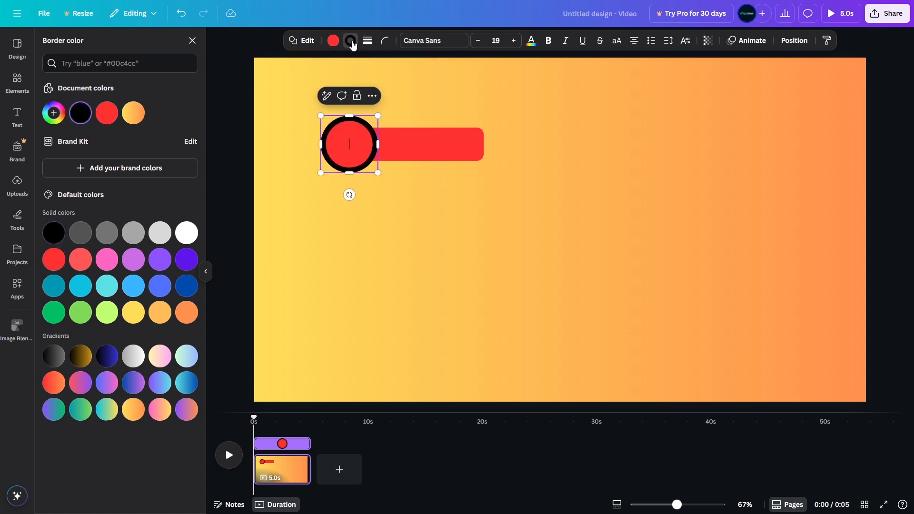
click(186, 233)
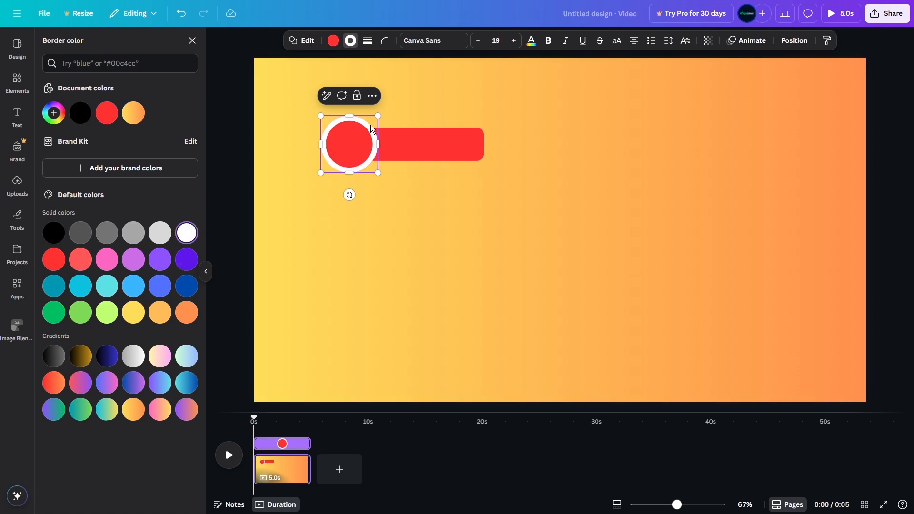
click(367, 40)
drag(322, 108, 320, 110)
click(381, 214)
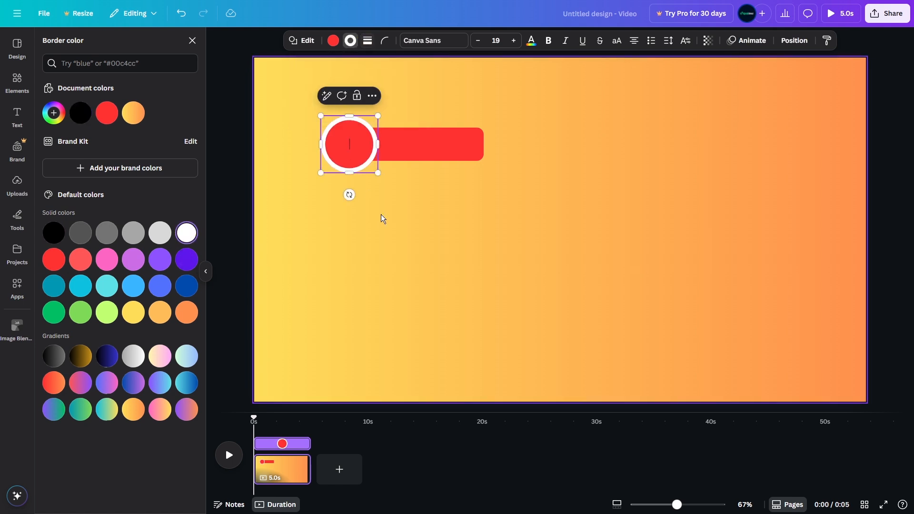
Select the circle and the bar together and move them slightly upward.
click(381, 214)
drag(469, 183, 477, 185)
drag(448, 143, 449, 133)
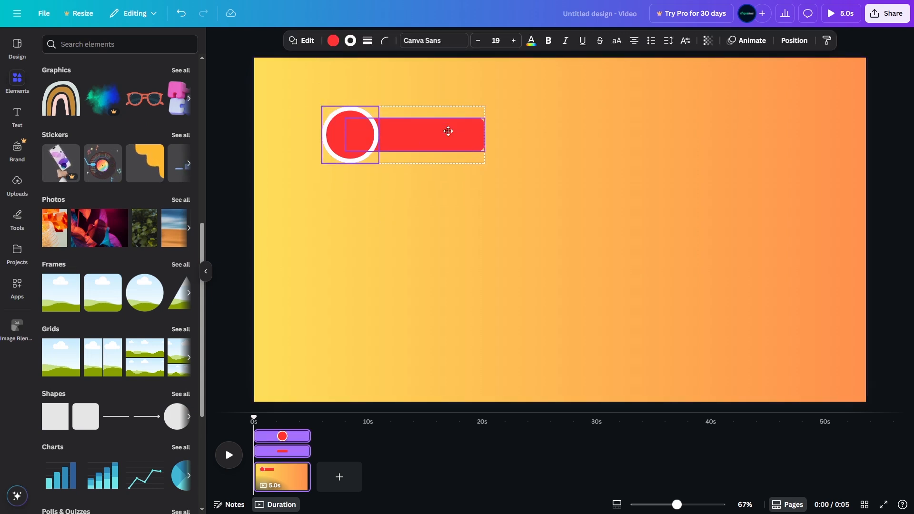
click(436, 228)
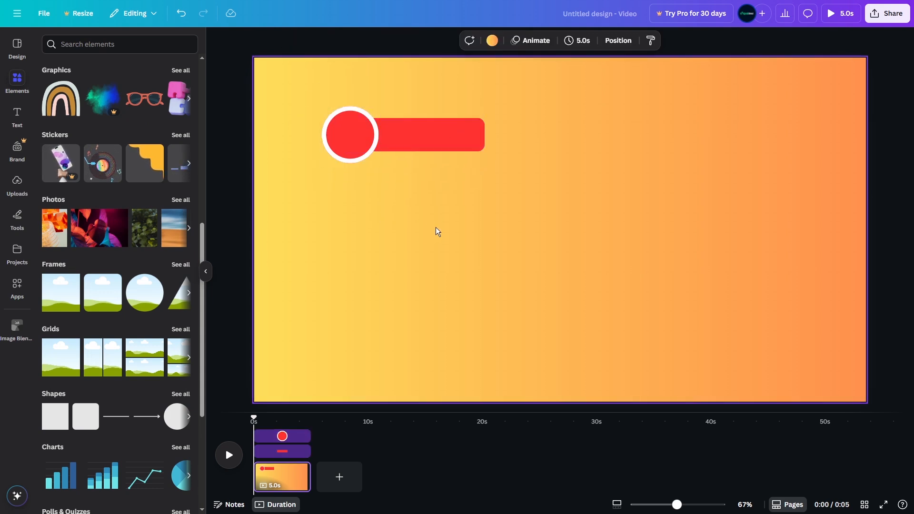
Add a red rounded square below the bar, narrow it into a thin strip, and rotate it 45 degrees into a diagonal.
click(80, 424)
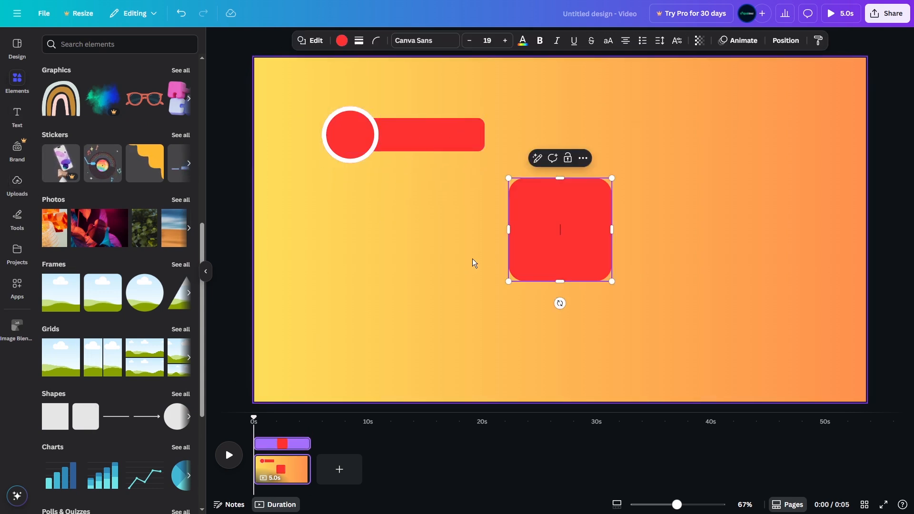
click(445, 278)
drag(575, 223, 419, 303)
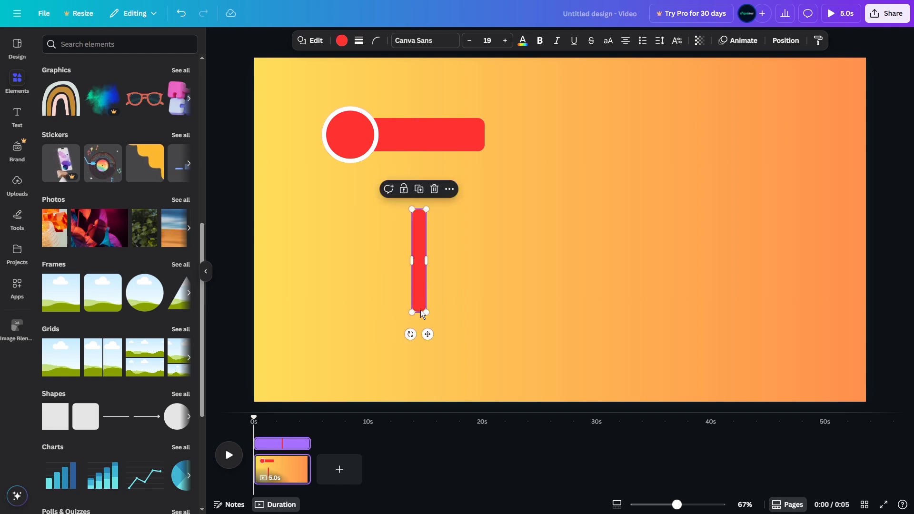
drag(411, 334, 460, 318)
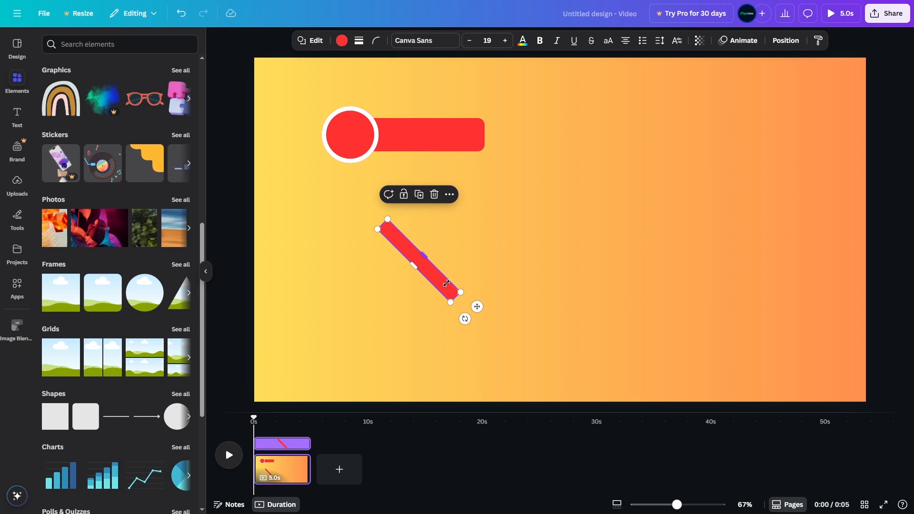
Duplicate the diagonal strip, rotate the copy to the opposite diagonal, and center it on the original to form an X.
drag(444, 286, 413, 292)
drag(443, 327, 345, 315)
key(ctrl+z)
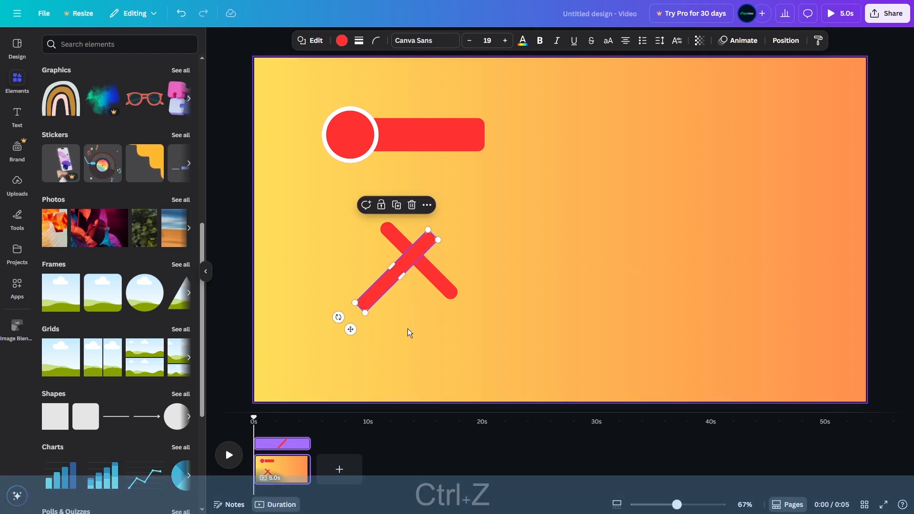
click(405, 333)
drag(375, 293, 395, 283)
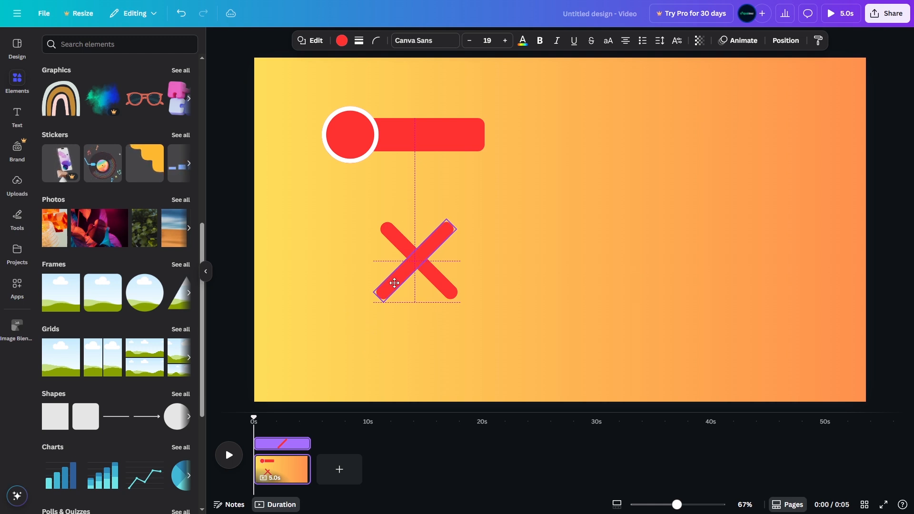
drag(394, 282, 394, 282)
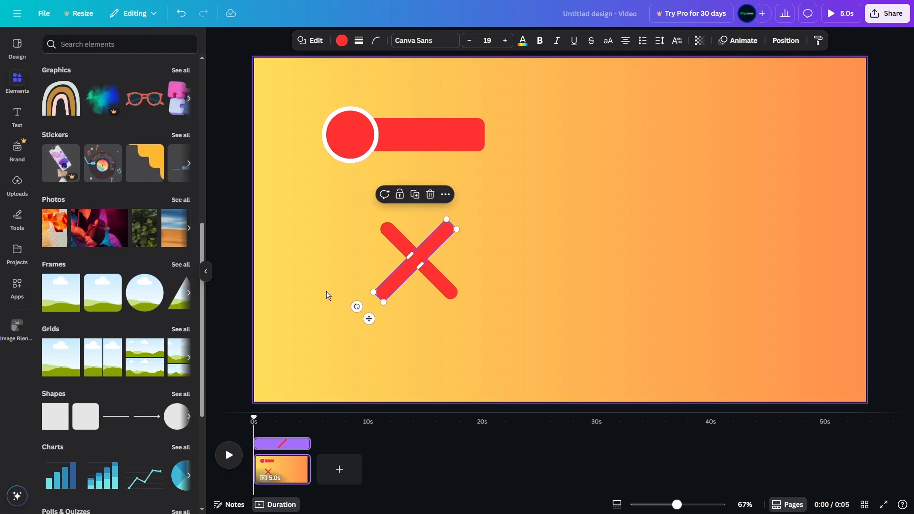
Shift the diagonal strip slightly sideways so the two red strips cross evenly at their centers.
click(327, 291)
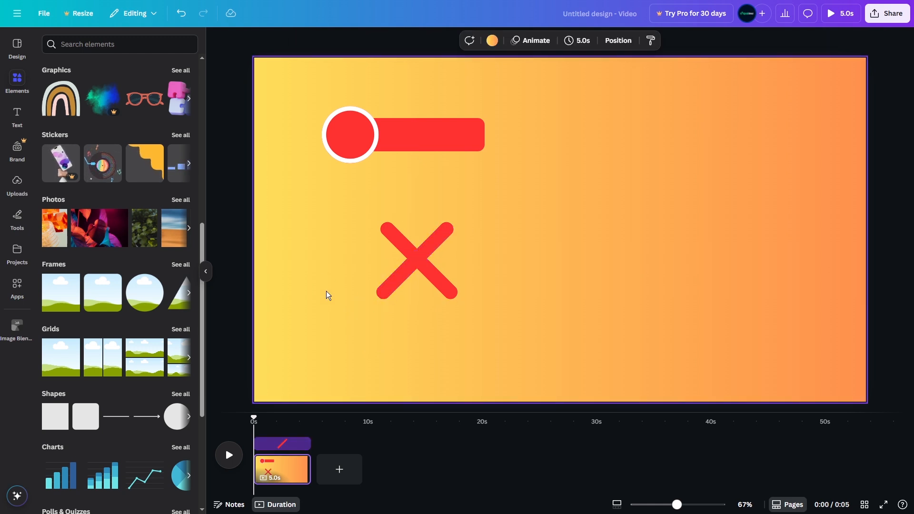
click(445, 291)
click(436, 338)
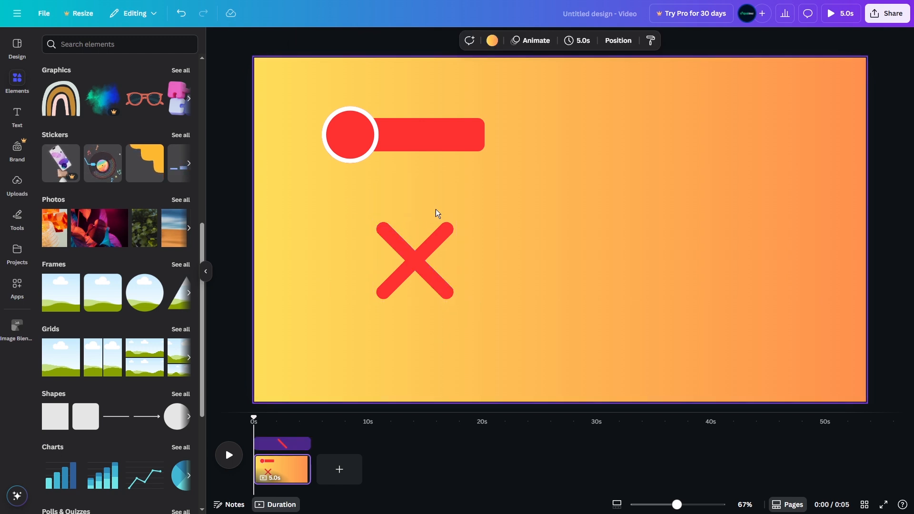
Recolor both strips of the X white, and shrink the X to fit centered inside the red circle.
drag(321, 195, 458, 314)
click(342, 40)
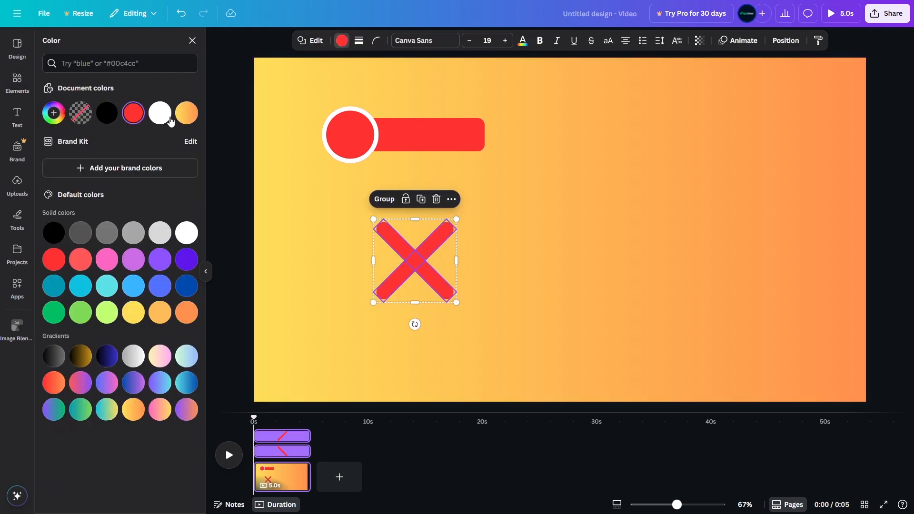
click(160, 113)
drag(455, 301, 364, 121)
click(365, 230)
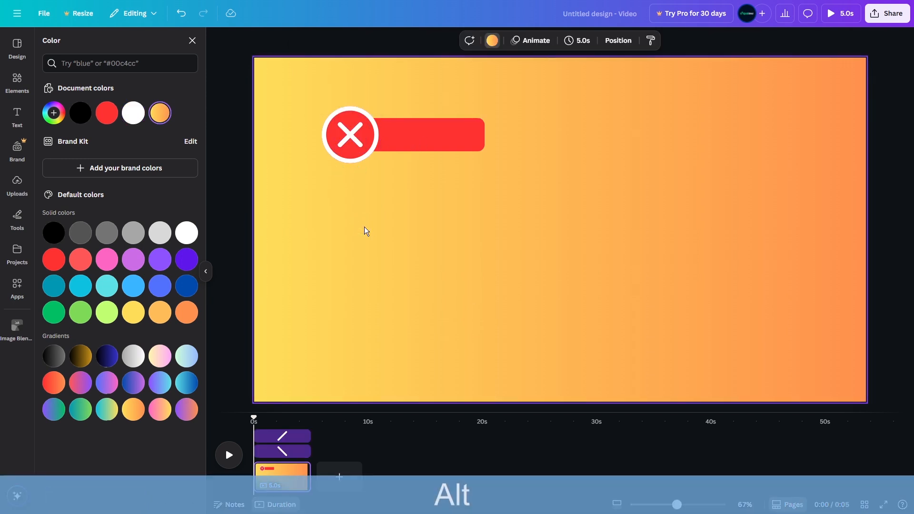
click(347, 133)
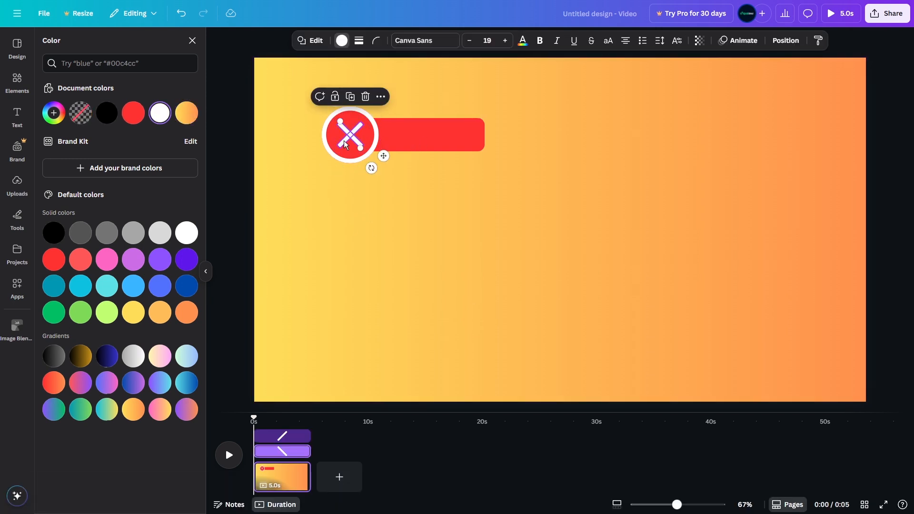
shift+click(350, 137)
drag(350, 135, 350, 136)
click(342, 158)
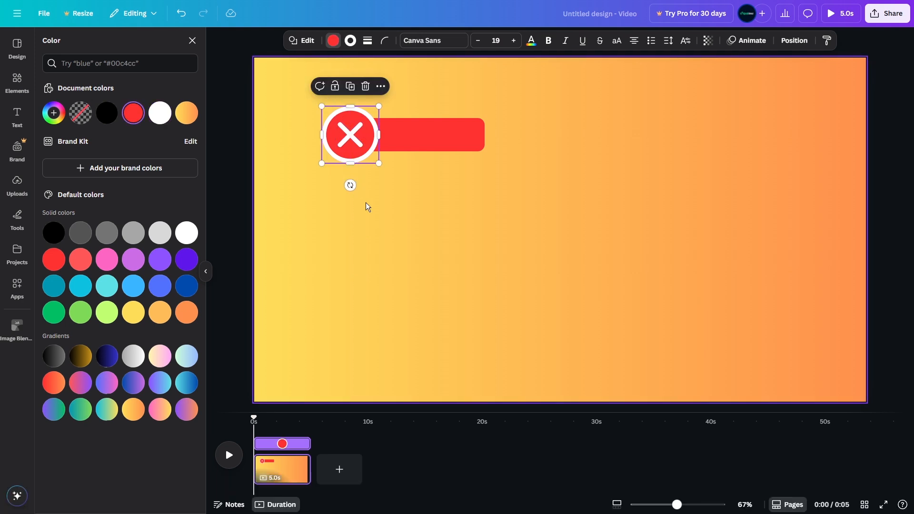
click(366, 206)
Group the two white diagonal strips inside the circle into a single X.
click(345, 145)
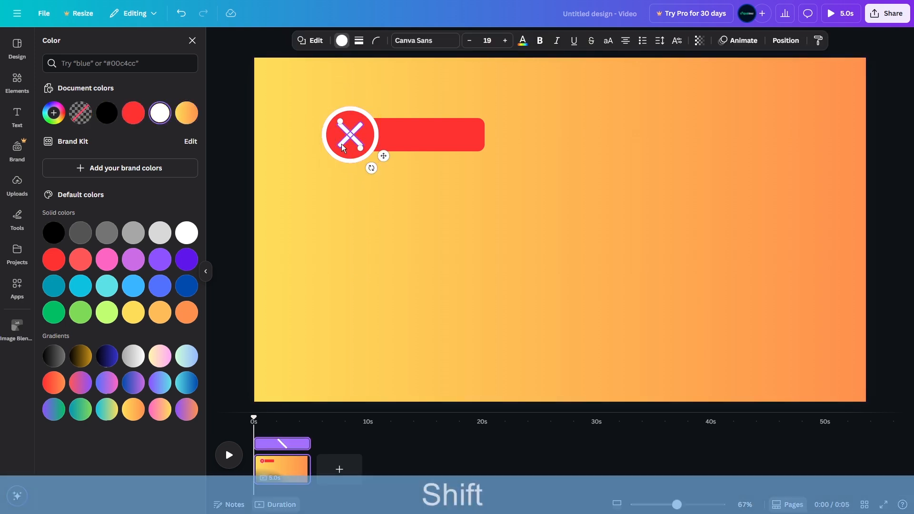
shift+click(341, 144)
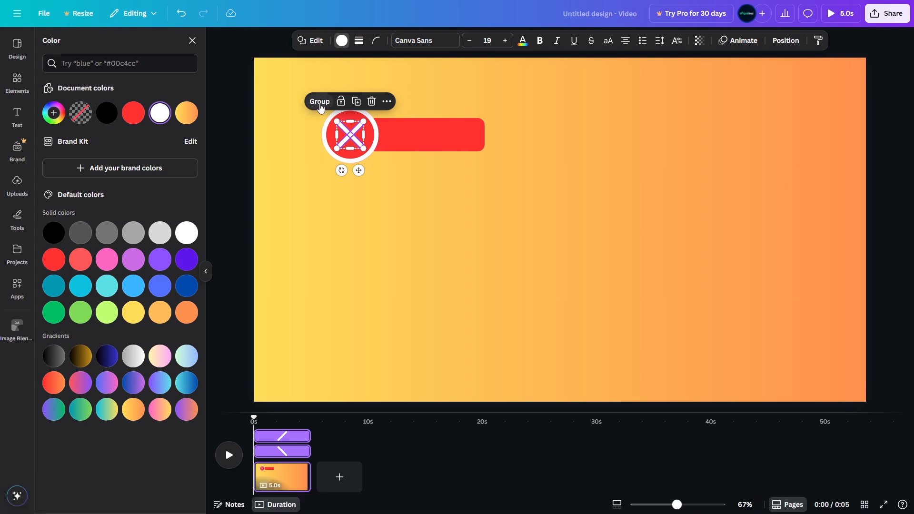
click(325, 107)
click(362, 210)
click(342, 138)
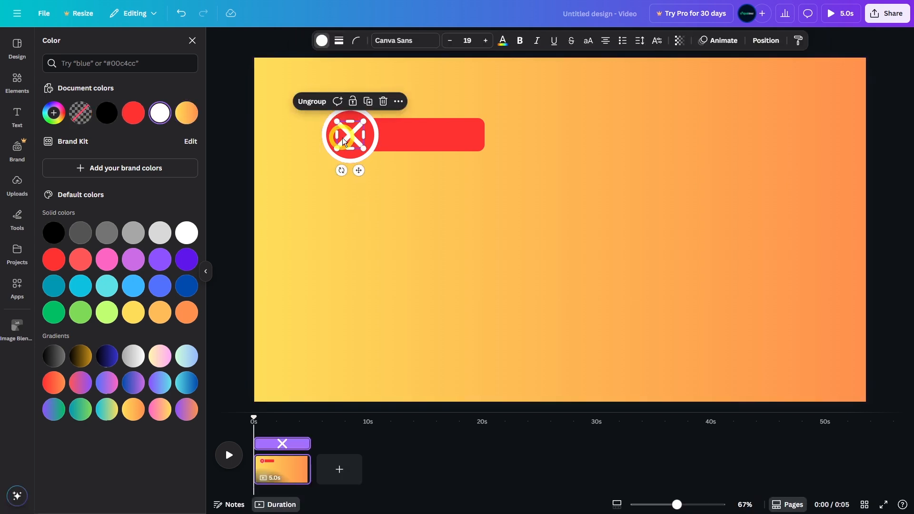
click(364, 211)
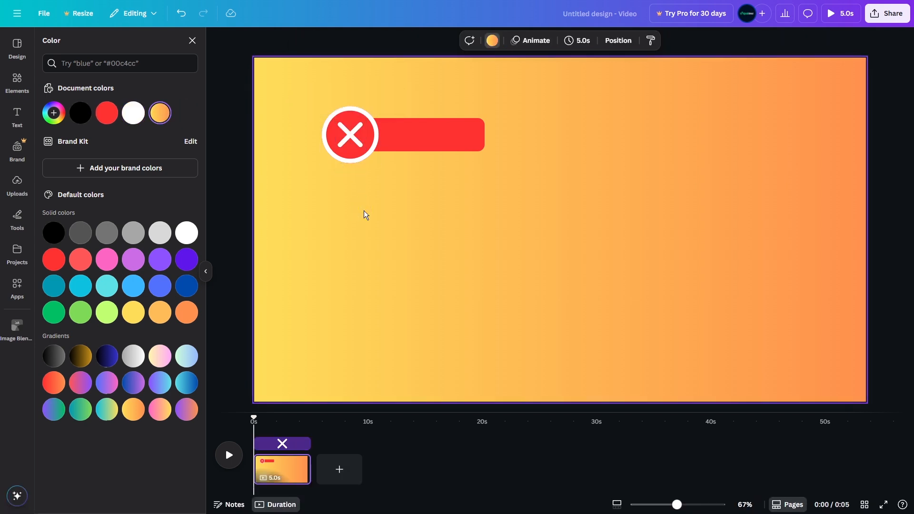
Add a heading with the text "wrong" and switch it to uppercase.
click(17, 119)
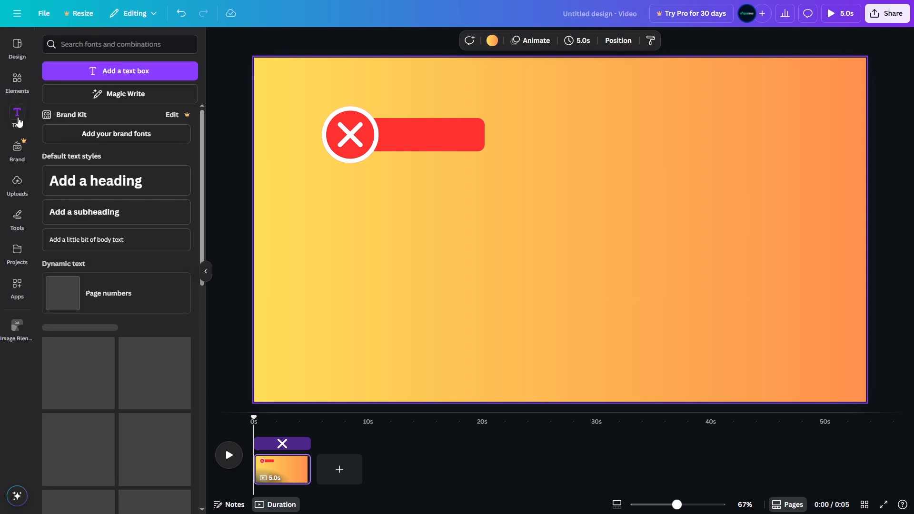
click(116, 185)
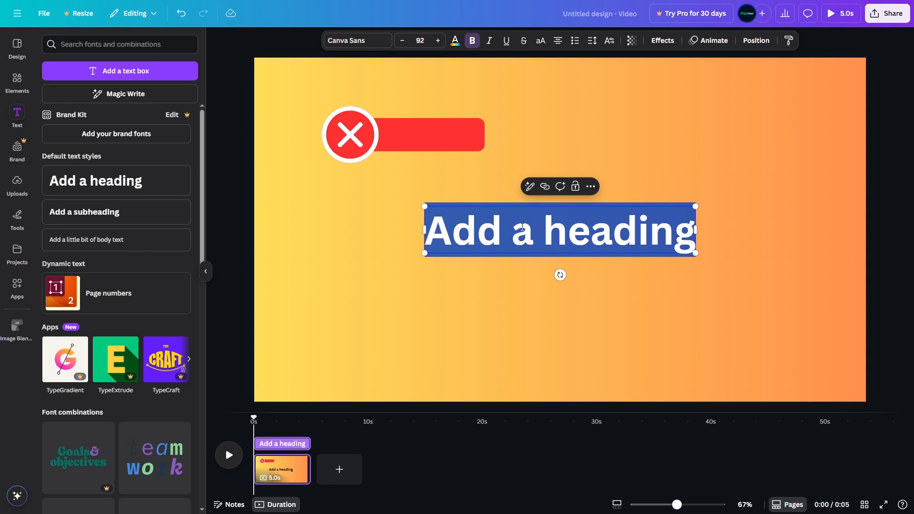
text(wrong)
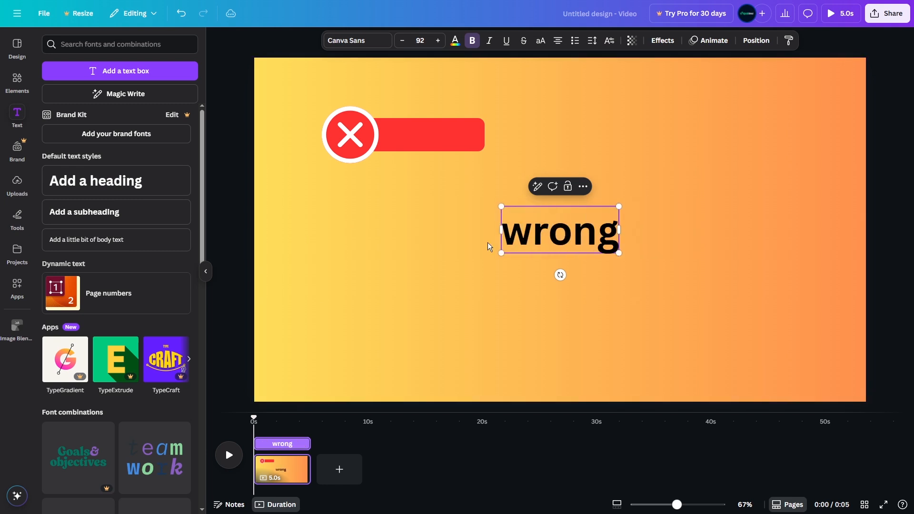
key(ctrl+a)
click(541, 41)
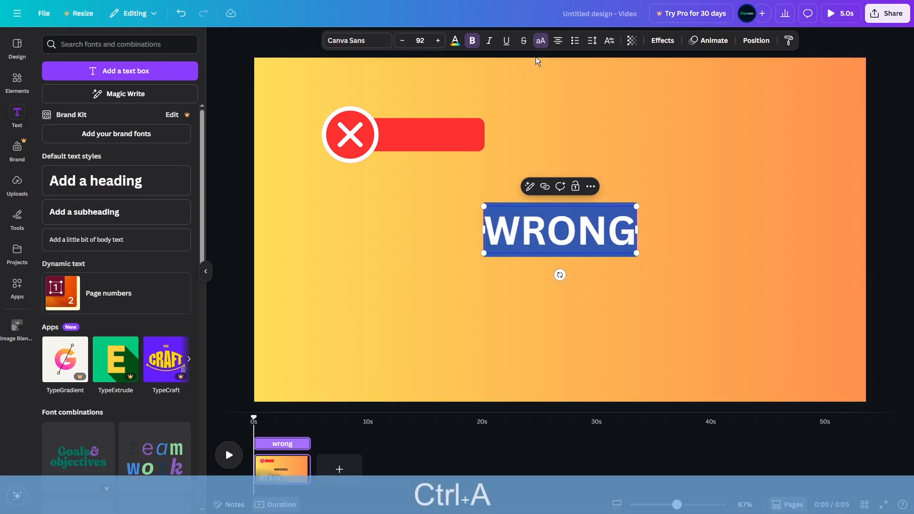
Move the WRONG heading onto the red bar and shrink it to a font size of about 57.
click(420, 276)
drag(587, 236, 487, 147)
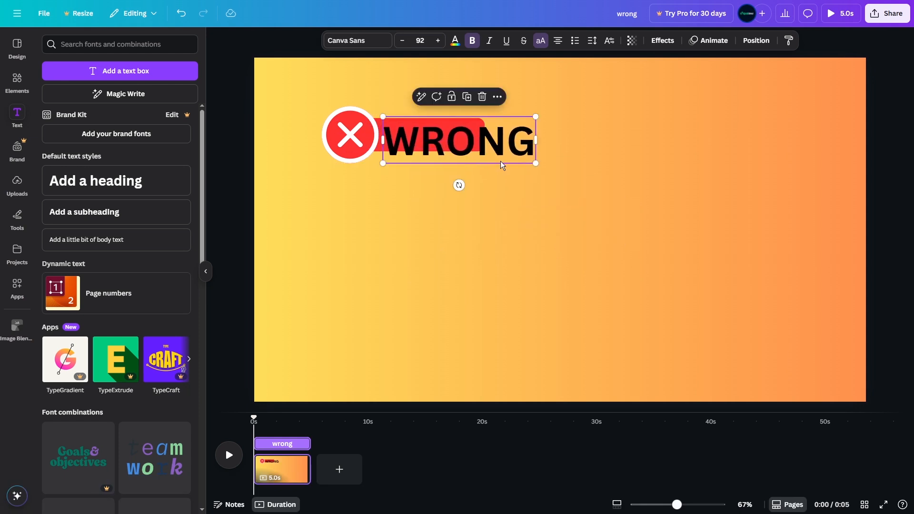
drag(536, 163, 474, 153)
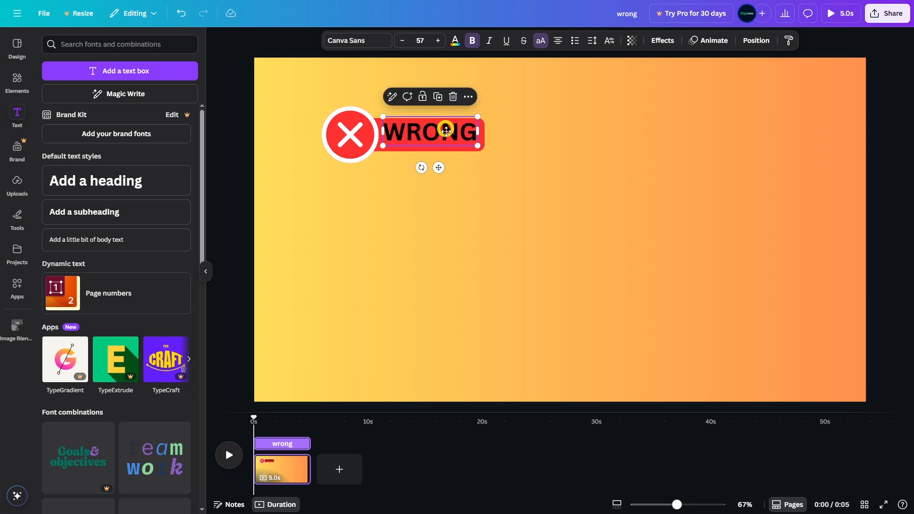
Set the WRONG text to white Bebas Neue and enlarge it to about size 75.3 within the red bar.
click(346, 42)
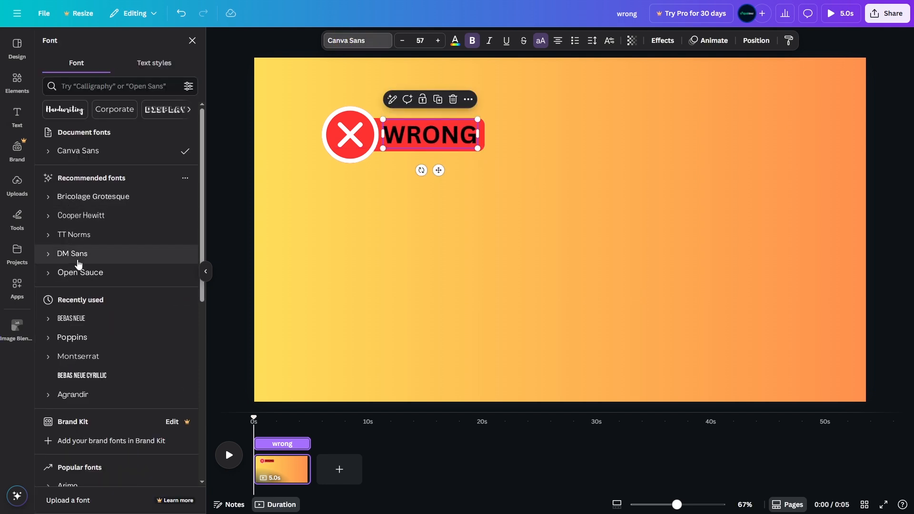
click(71, 318)
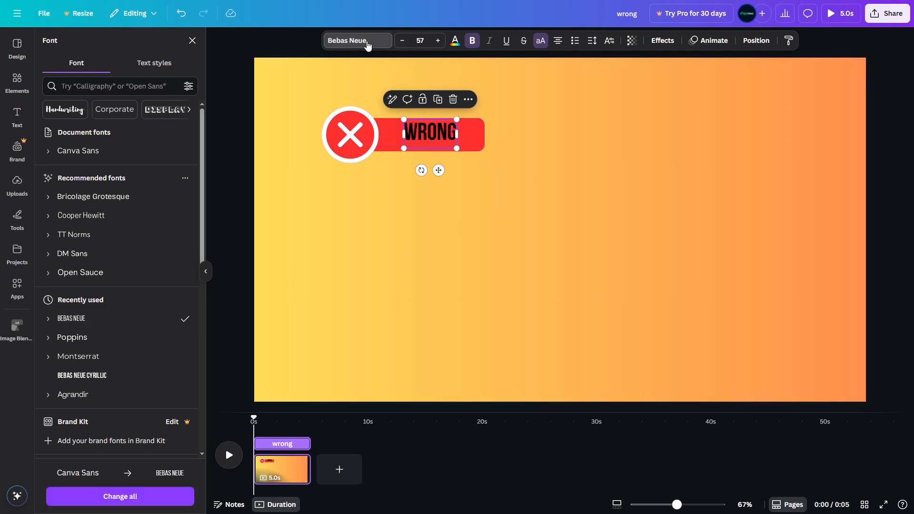
click(455, 41)
click(142, 115)
drag(455, 149, 481, 157)
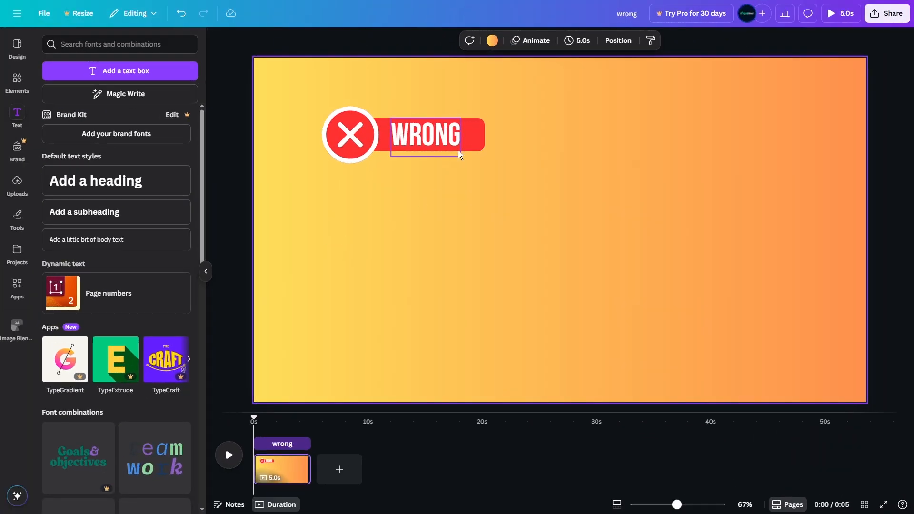
Apply an on-enter Pan animation to the red bar and an on-enter Pop animation to the circle.
click(472, 143)
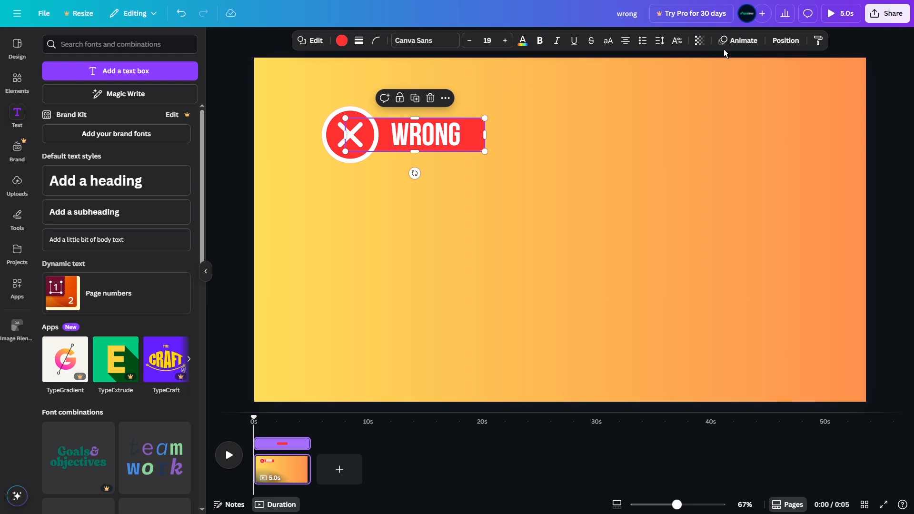
click(743, 42)
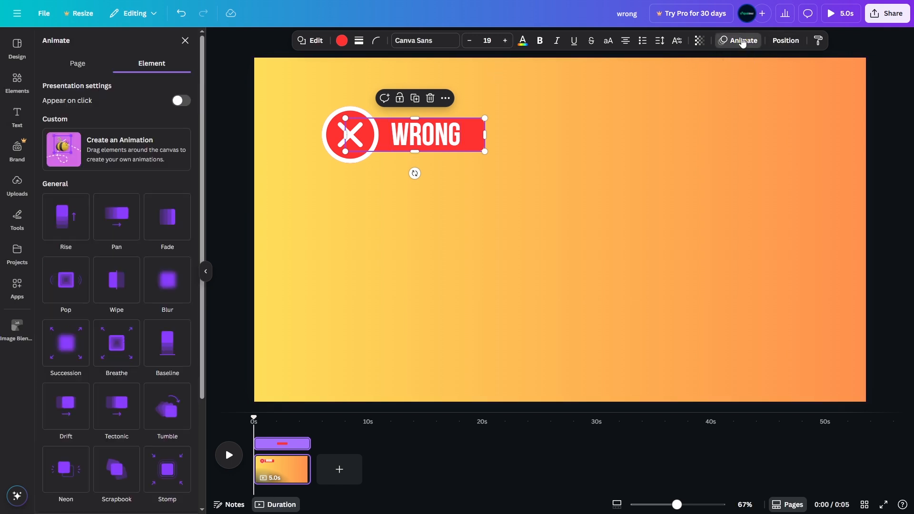
click(121, 225)
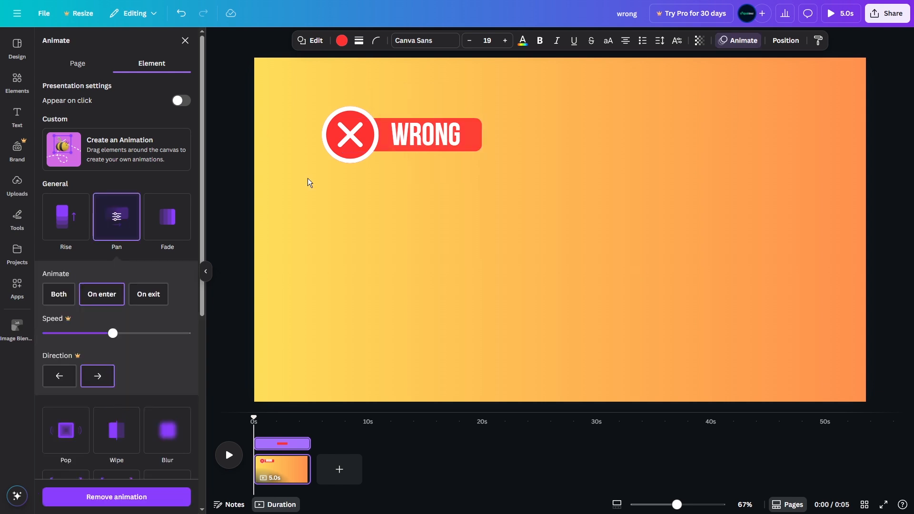
click(345, 158)
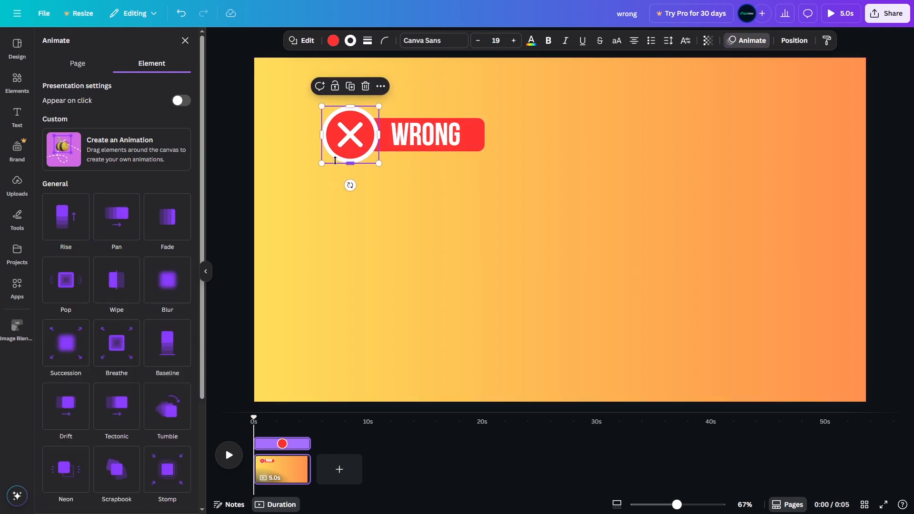
click(63, 284)
Apply the Pulse effect to the grouped X and an on-enter Pan animation to the WRONG text.
click(356, 136)
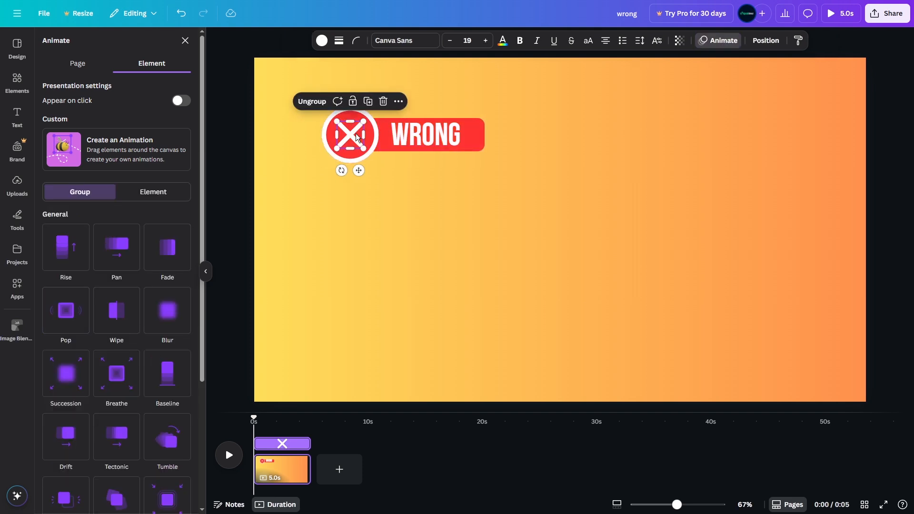
scroll(159, 343, down, 5)
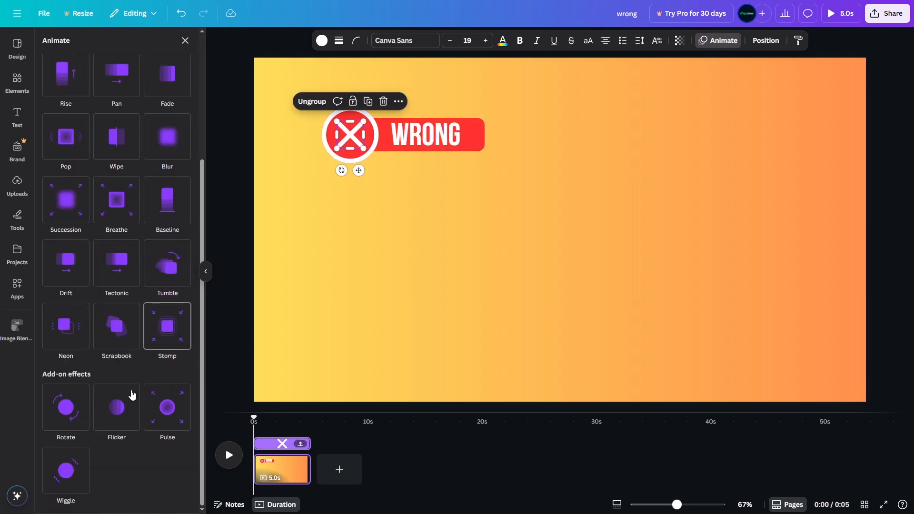
click(168, 415)
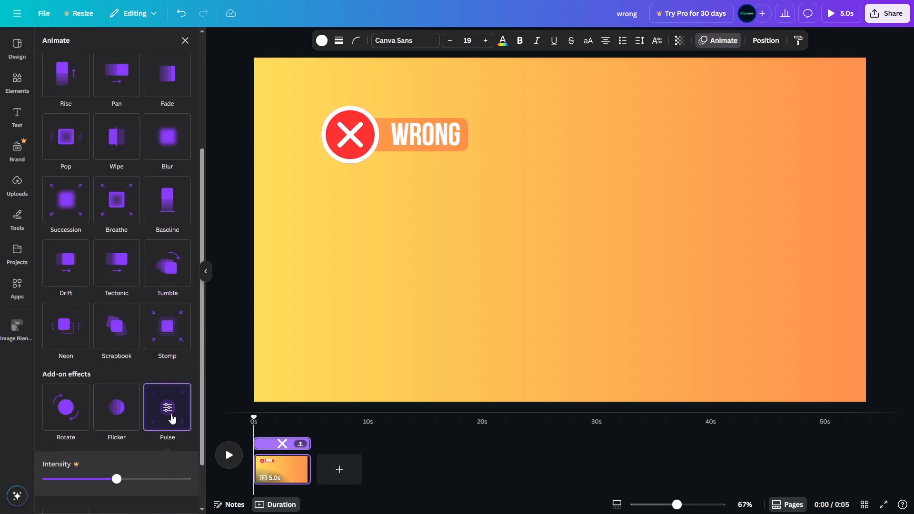
click(425, 142)
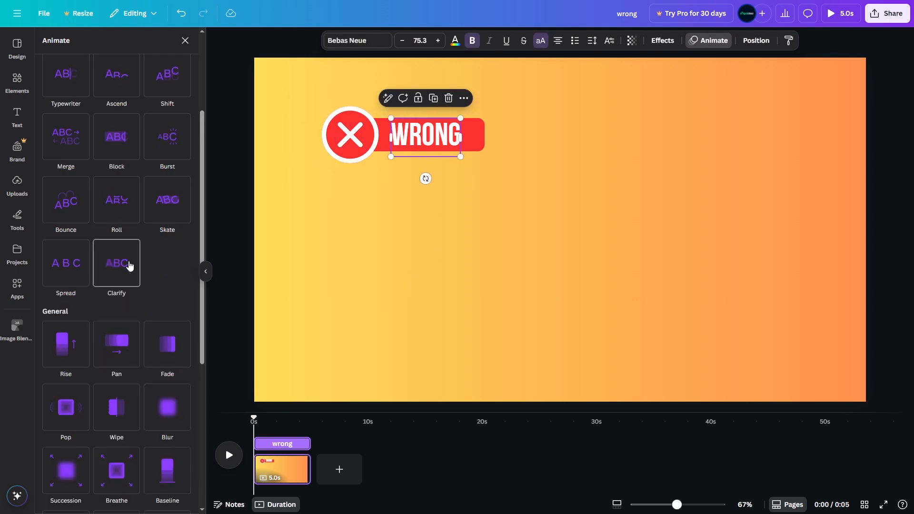
click(122, 349)
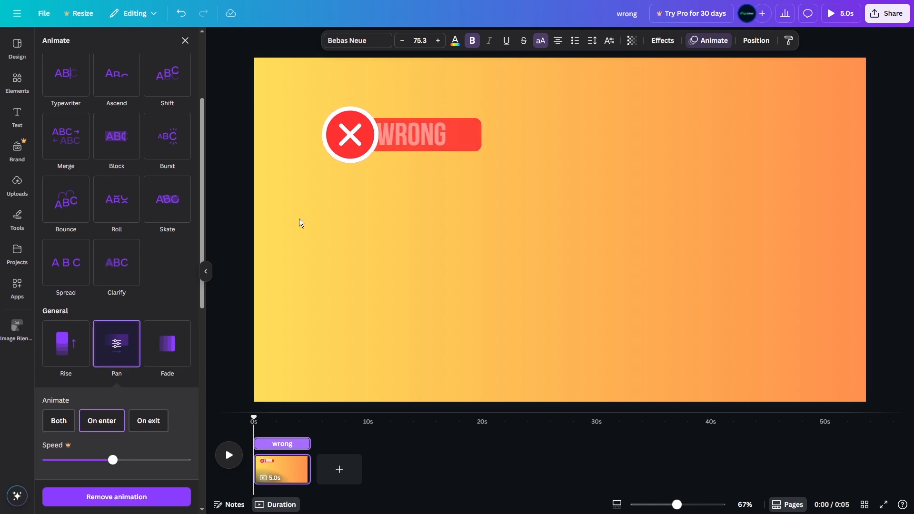
click(372, 212)
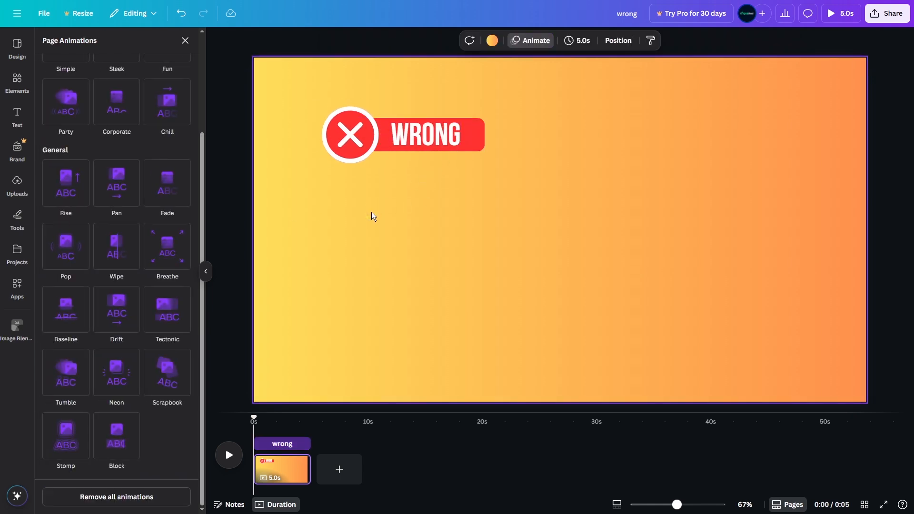
Play the video to preview the animations and set the playhead at about 1.1 s.
click(233, 456)
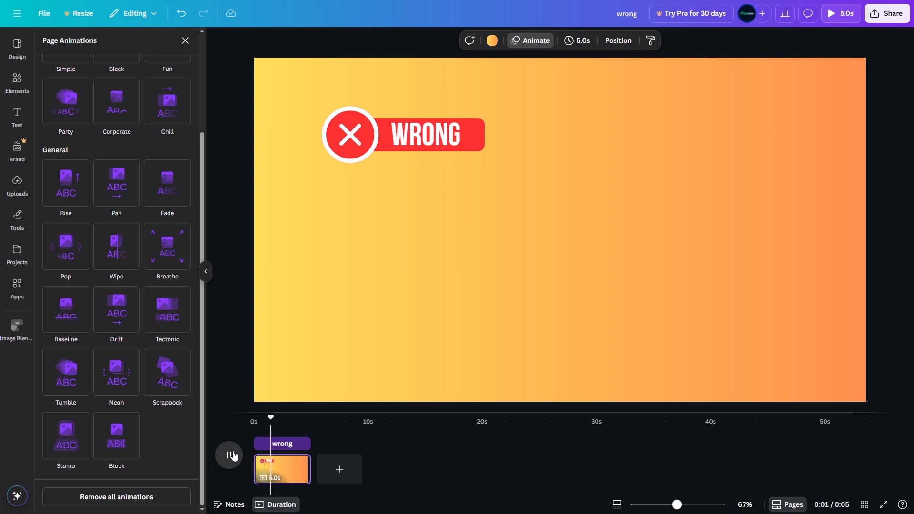
click(234, 456)
mouse_move(280, 418)
mouse_down()
mouse_move(233, 418)
mouse_move(263, 419)
mouse_move(248, 430)
mouse_move(265, 419)
mouse_up()
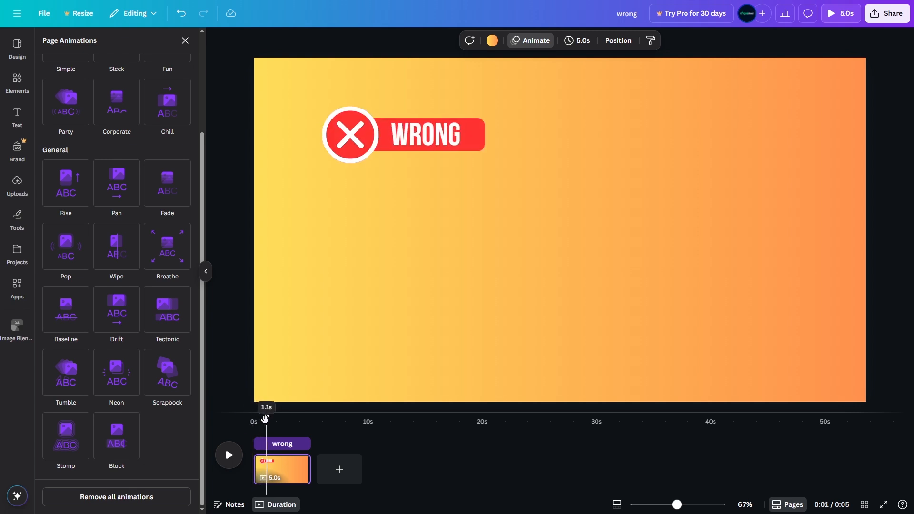
Trim the starts of the circle and the X on the timeline so both enter after the bar, with the X lasting about 4.3 s.
click(476, 141)
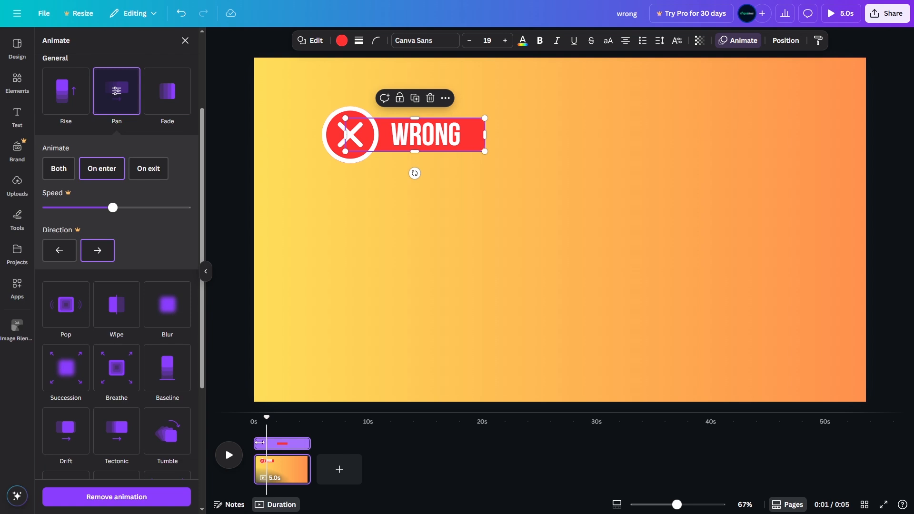
click(338, 161)
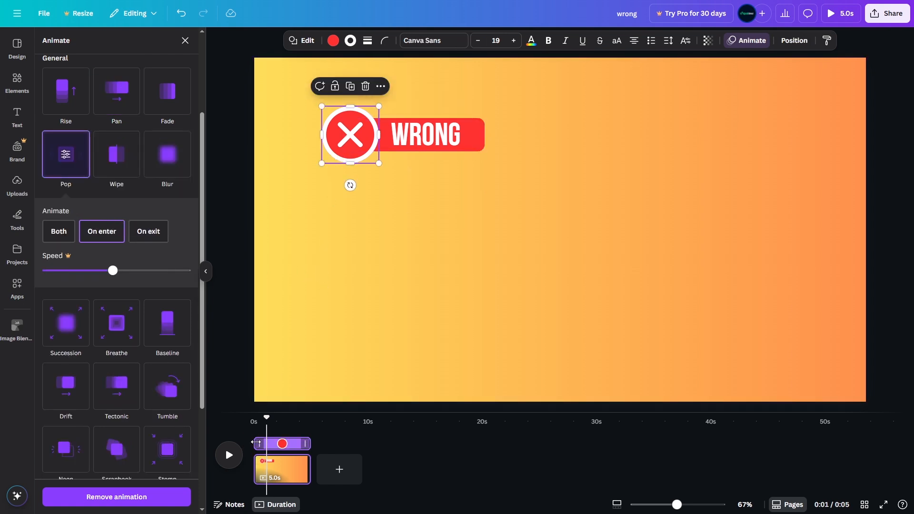
drag(256, 442, 263, 443)
click(353, 133)
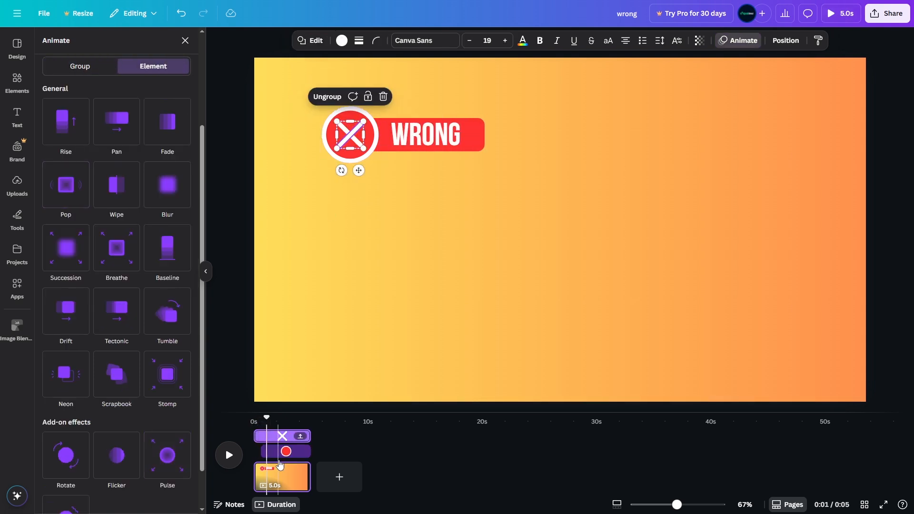
drag(257, 436, 267, 438)
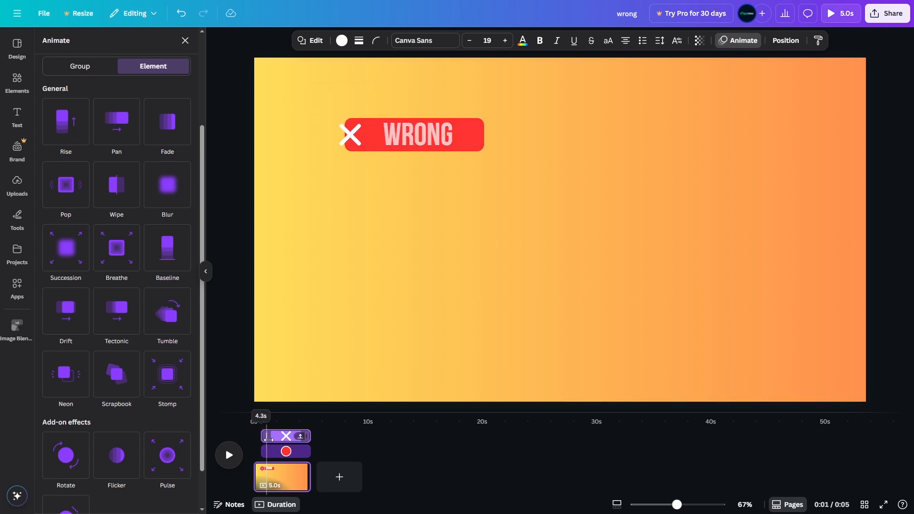
Trim the start of the WRONG text on the timeline to line up with the X and preview the animation.
click(440, 124)
drag(255, 435, 241, 425)
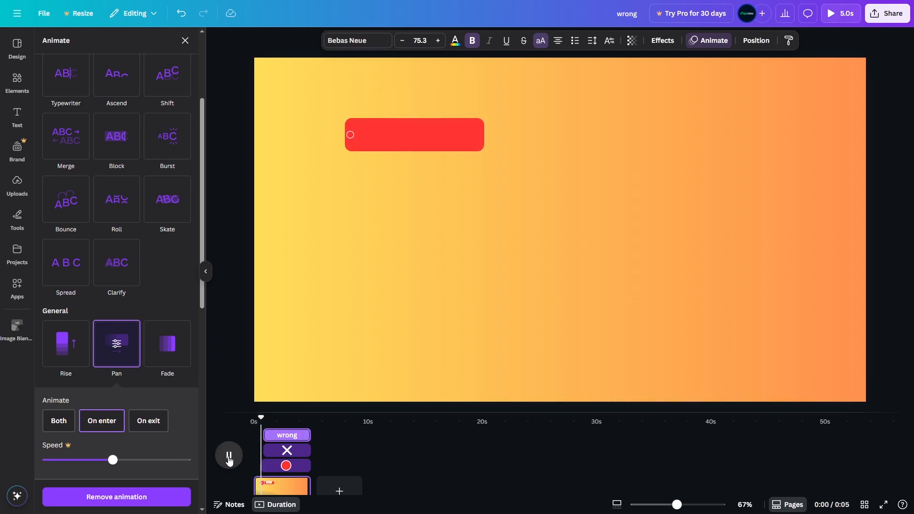
click(229, 457)
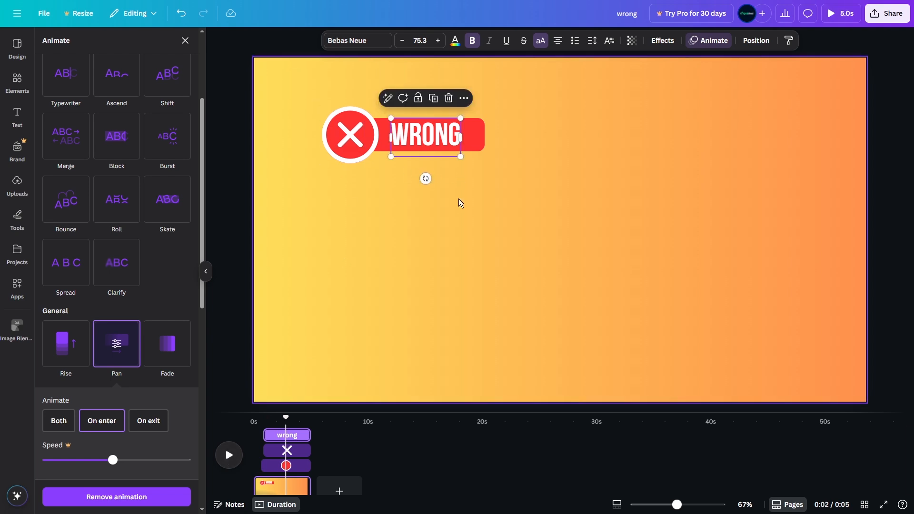
Select the whole WRONG label and place a duplicate beside it at the same height.
click(313, 111)
drag(295, 97, 506, 179)
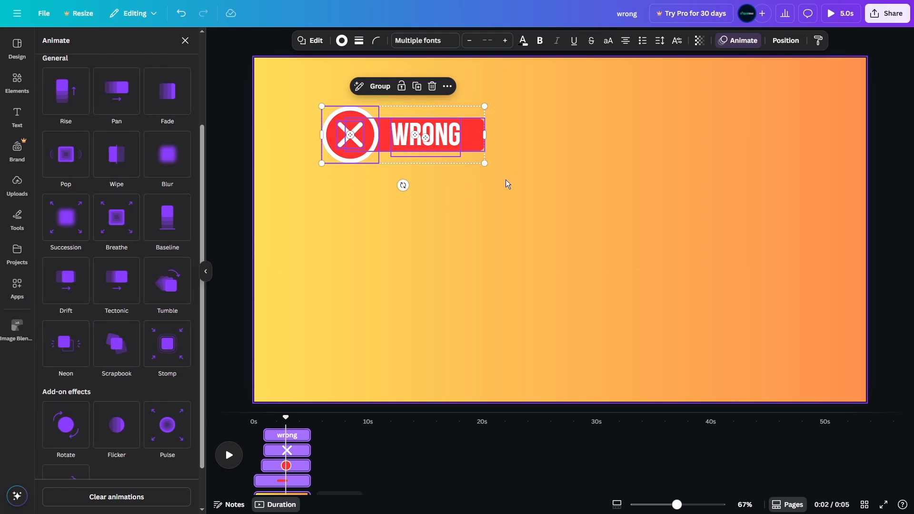
key(alt)
drag(349, 138, 545, 135)
click(586, 207)
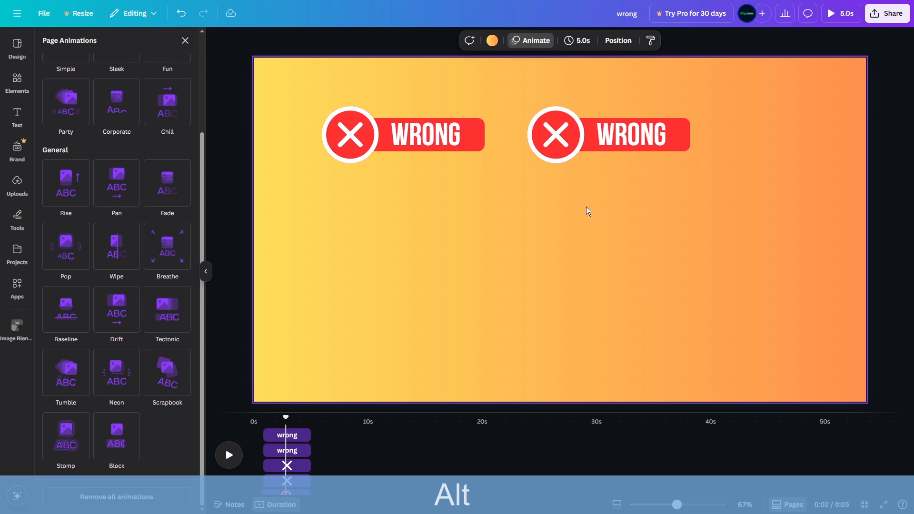
Recolor the bar and the circle of the duplicated label solid green.
click(689, 145)
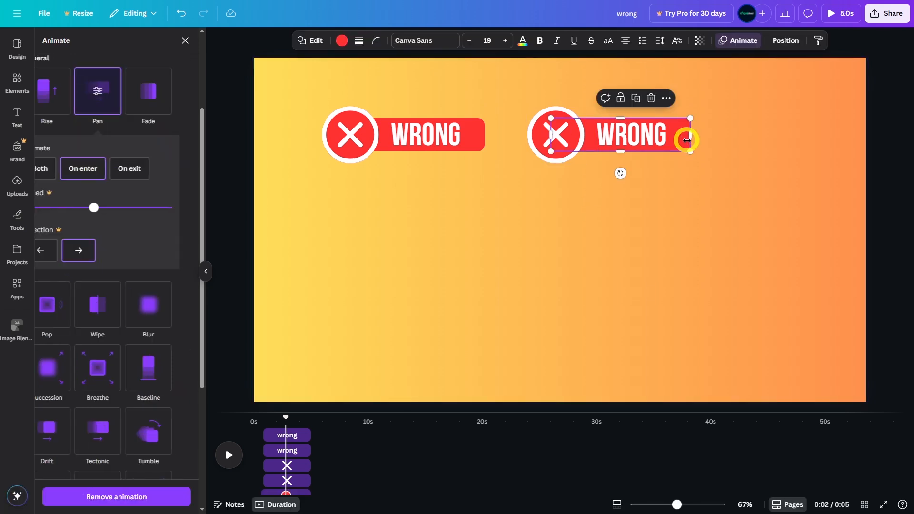
click(341, 41)
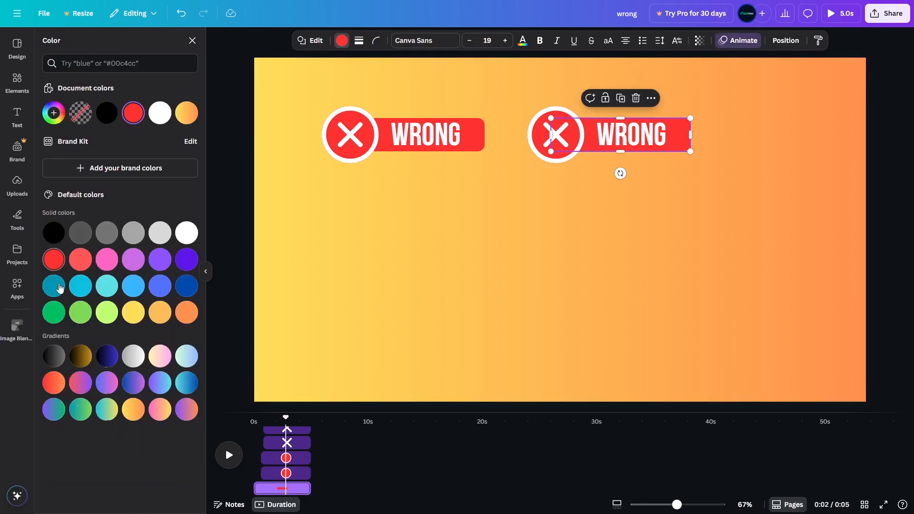
click(54, 316)
click(559, 159)
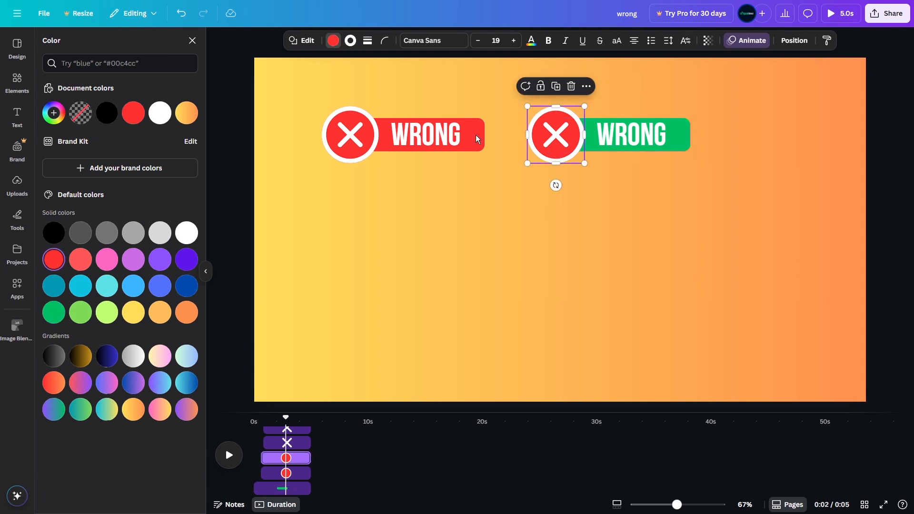
click(334, 41)
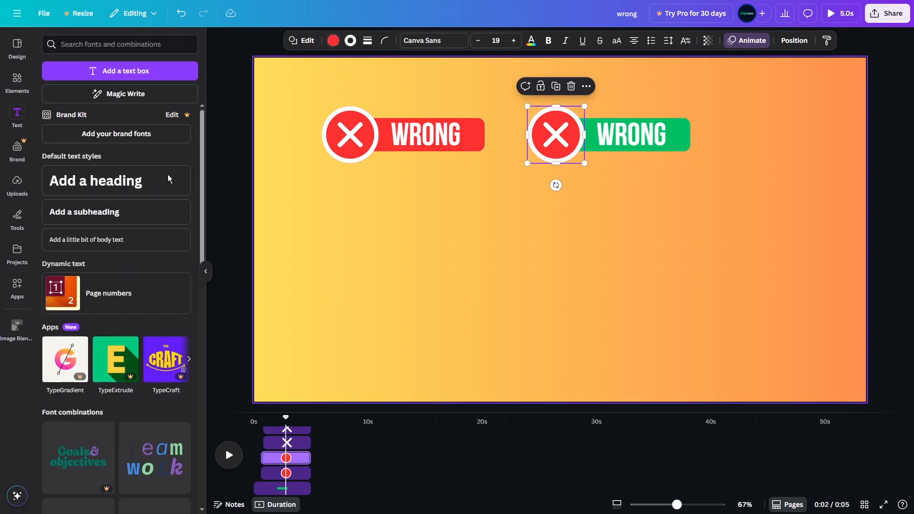
click(333, 41)
click(54, 339)
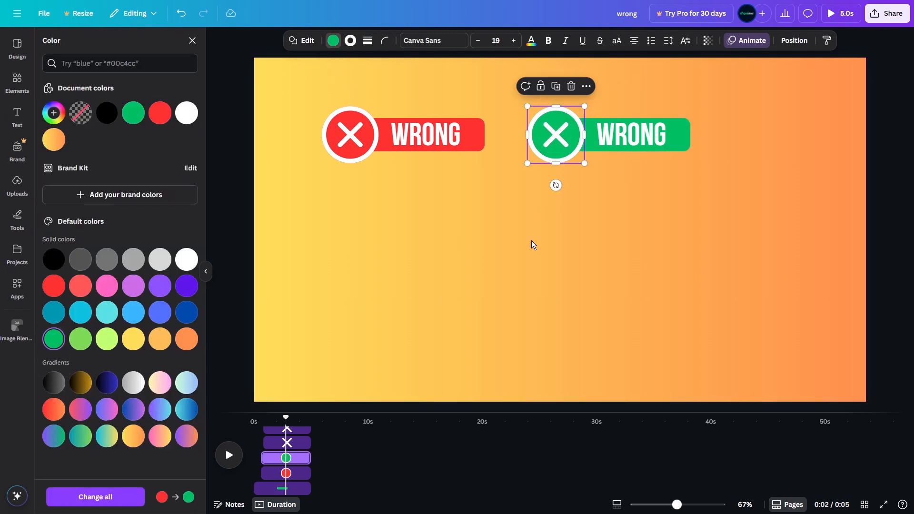
Change the text on the green label to CORRECT.
click(627, 144)
click(627, 144)
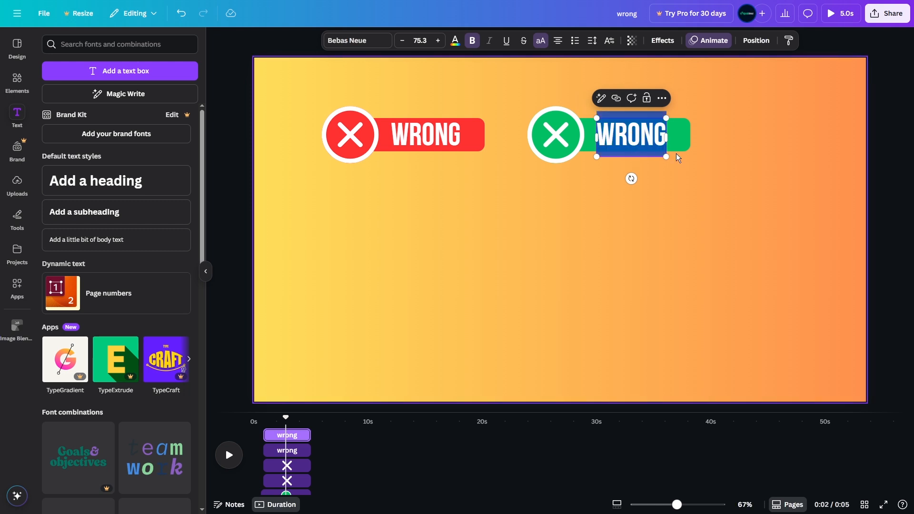
text(CORRECT)
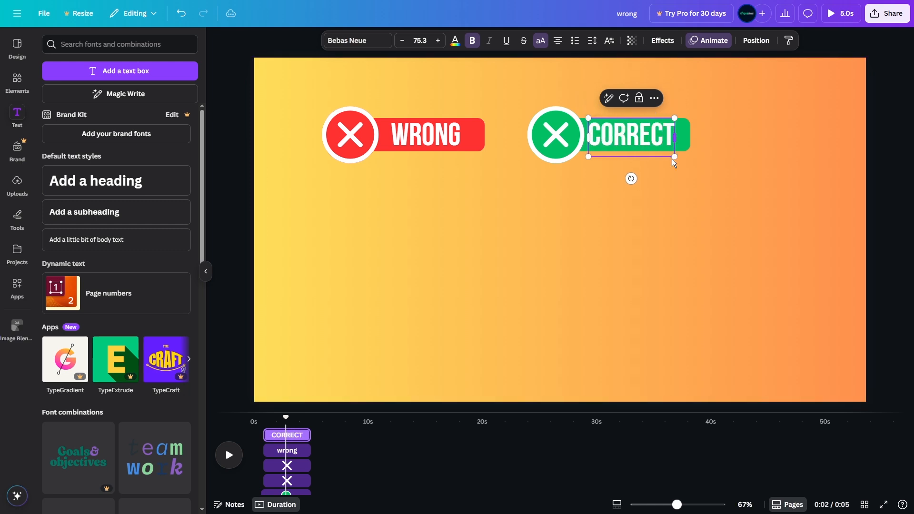
click(598, 208)
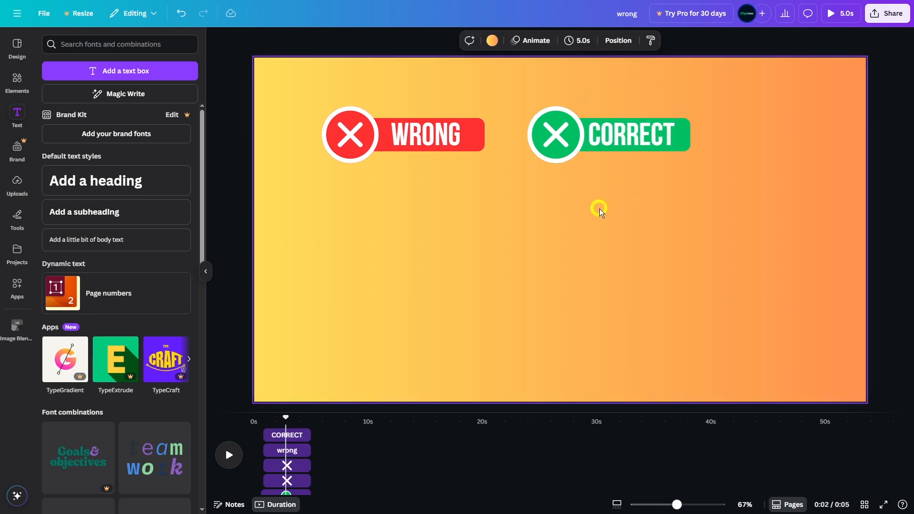
Ungroup the X in the green circle, reshape its strokes into a white checkmark and group them again.
click(555, 135)
click(530, 98)
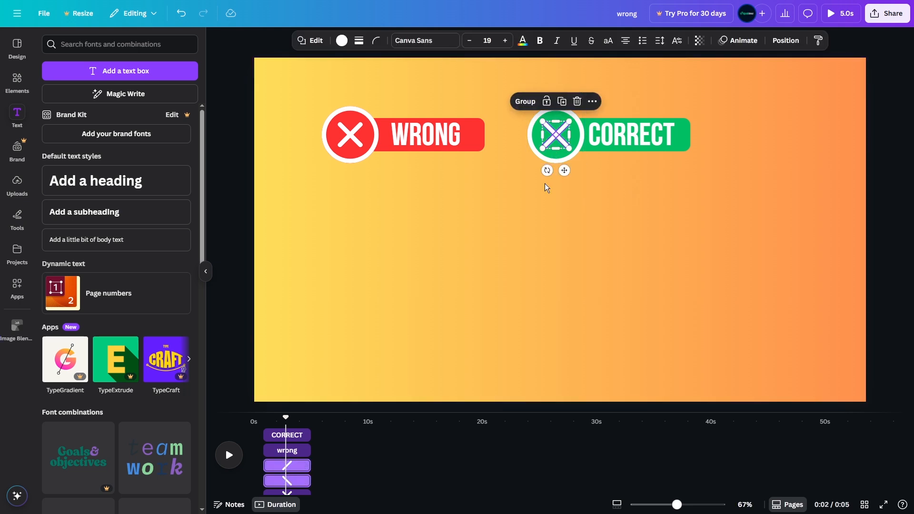
click(544, 184)
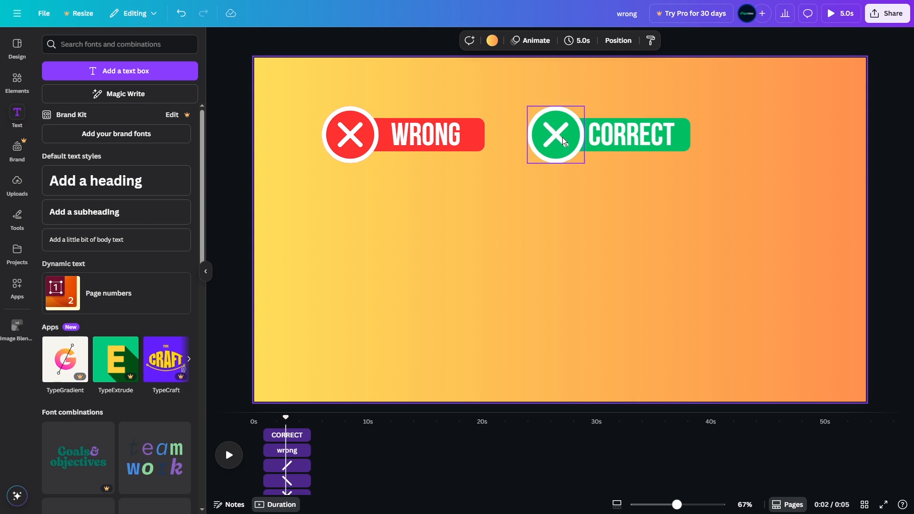
drag(564, 141, 539, 134)
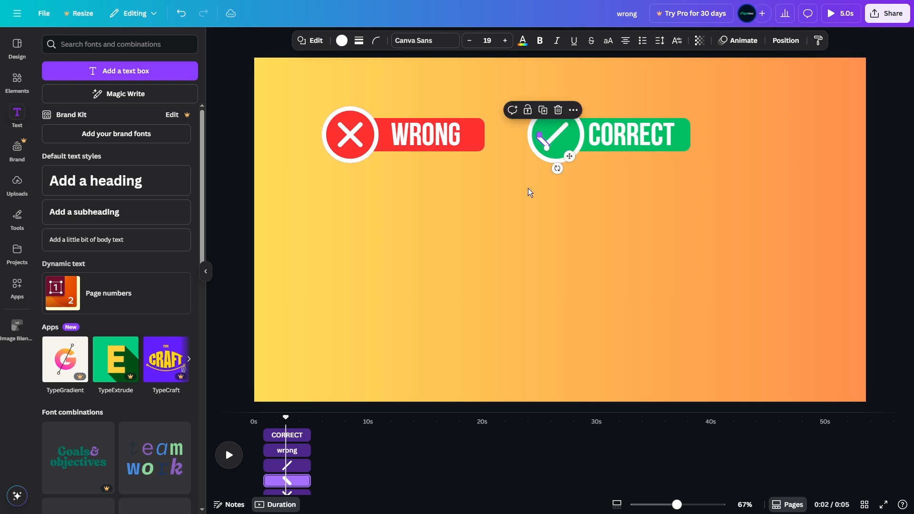
click(524, 204)
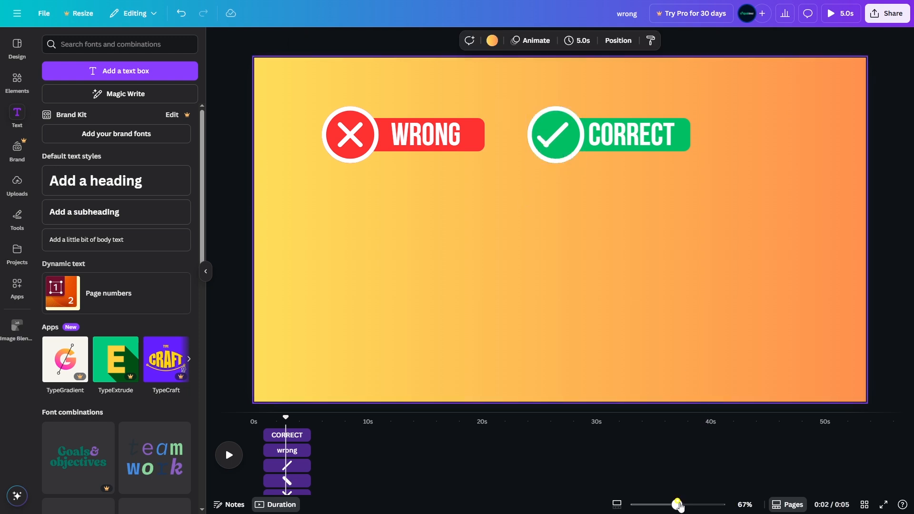
ctrl+scroll(543, 262, up, 5)
scroll(543, 261, up, 4)
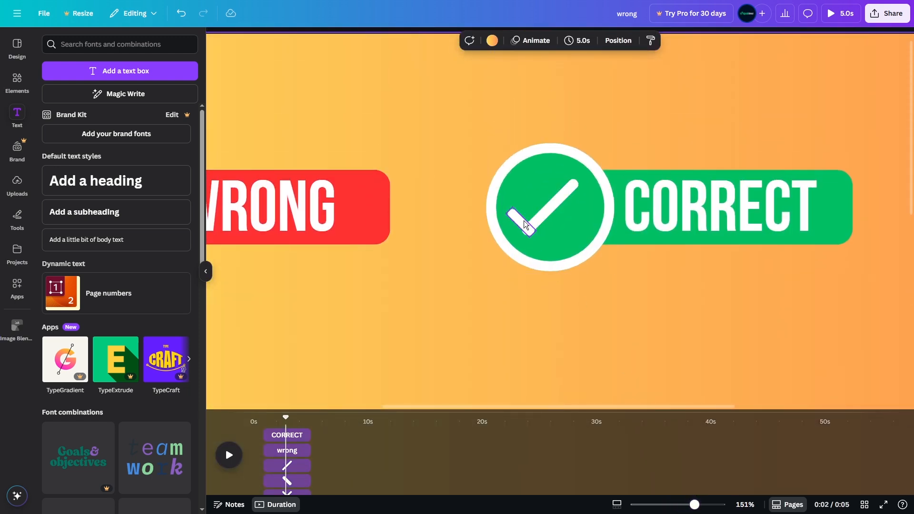
click(524, 221)
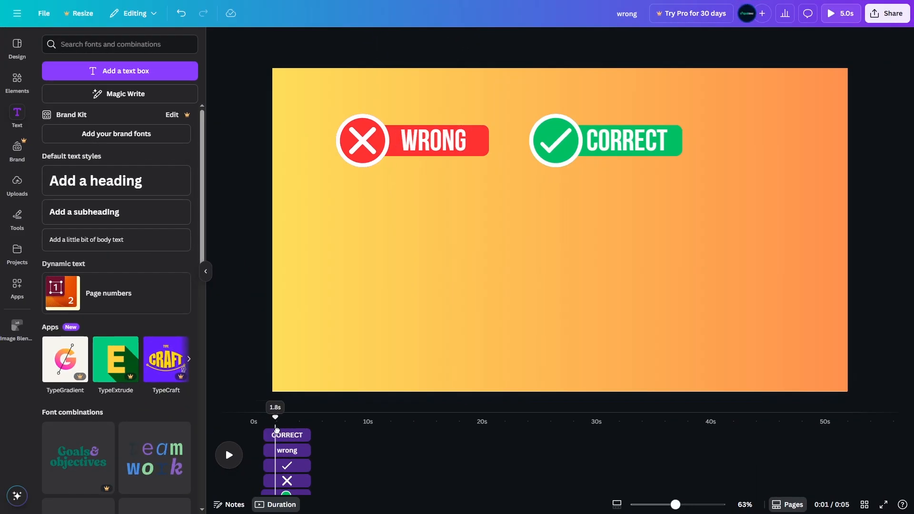
Trim the start of the green bar on the timeline so it enters after the red bar.
mouse_move(275, 431)
mouse_down()
mouse_move(242, 435)
mouse_move(289, 436)
mouse_move(253, 436)
mouse_move(285, 419)
mouse_up()
click(679, 141)
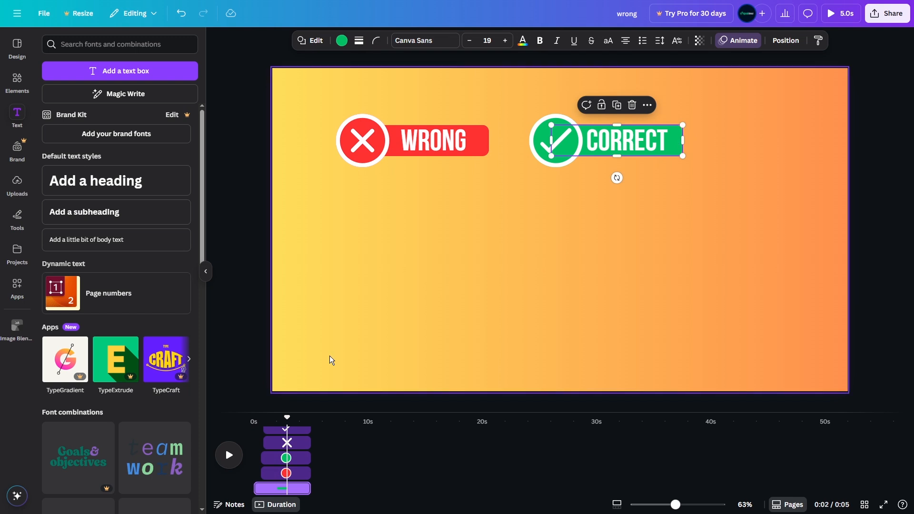
scroll(286, 467, down, 3)
scroll(260, 467, up, 1)
scroll(259, 466, down, 1)
drag(254, 452, 270, 455)
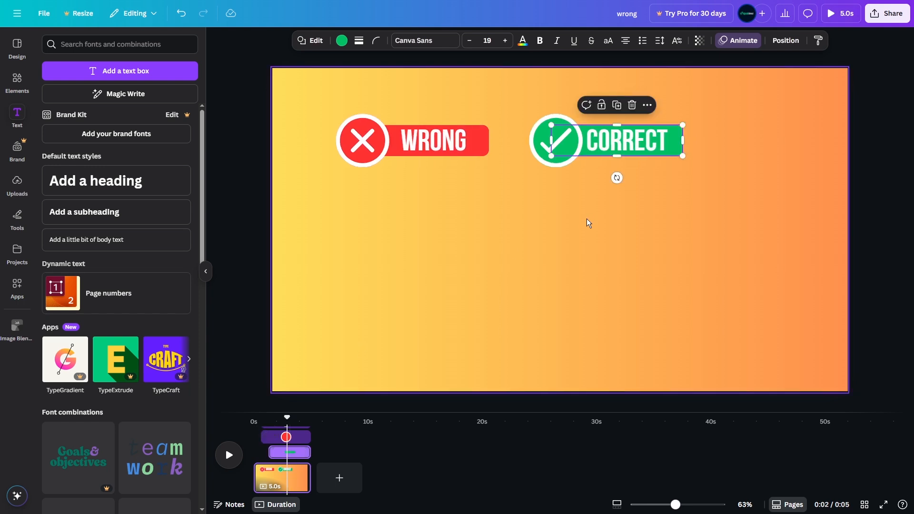
Trim the starts of the green circle and the checkmark to enter after the green bar, with the circle lasting 3.2 s.
click(560, 164)
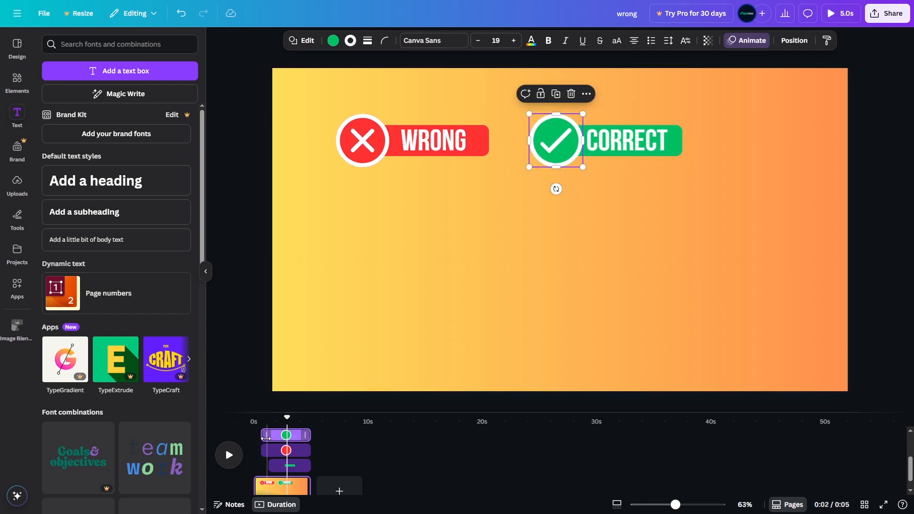
drag(269, 436, 277, 437)
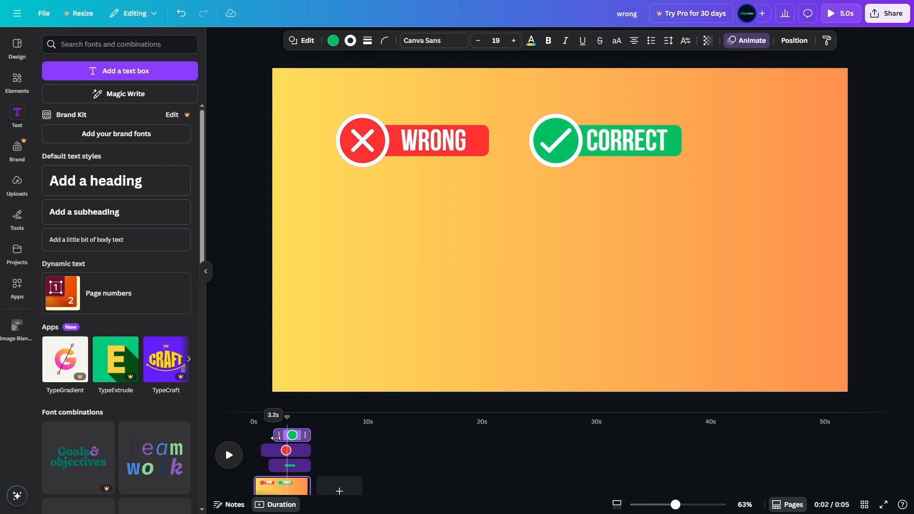
click(561, 133)
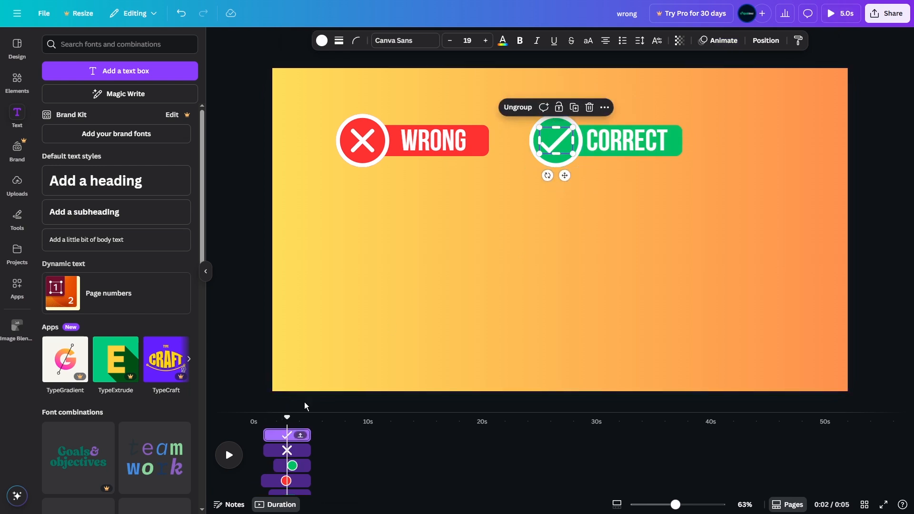
drag(265, 437, 292, 434)
click(643, 145)
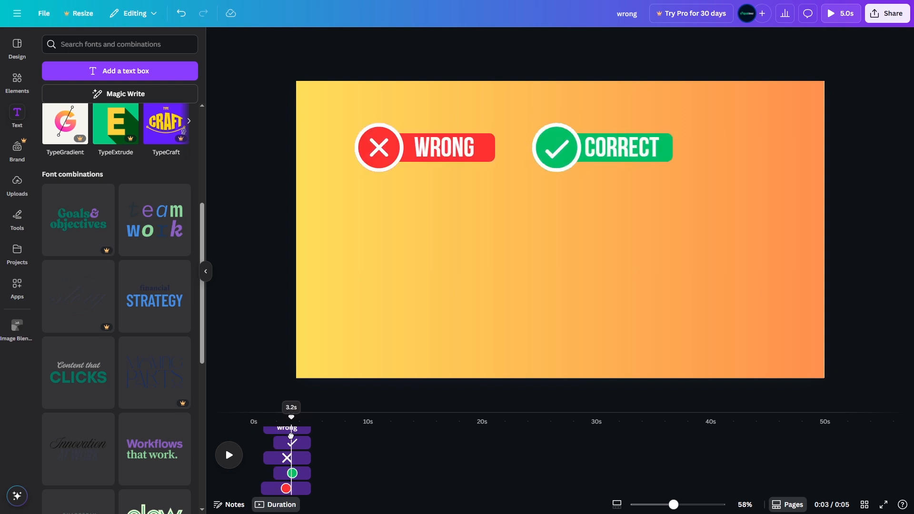
Add a rounded square frame, enlarge it and place it over the lower part of the WRONG label.
click(19, 88)
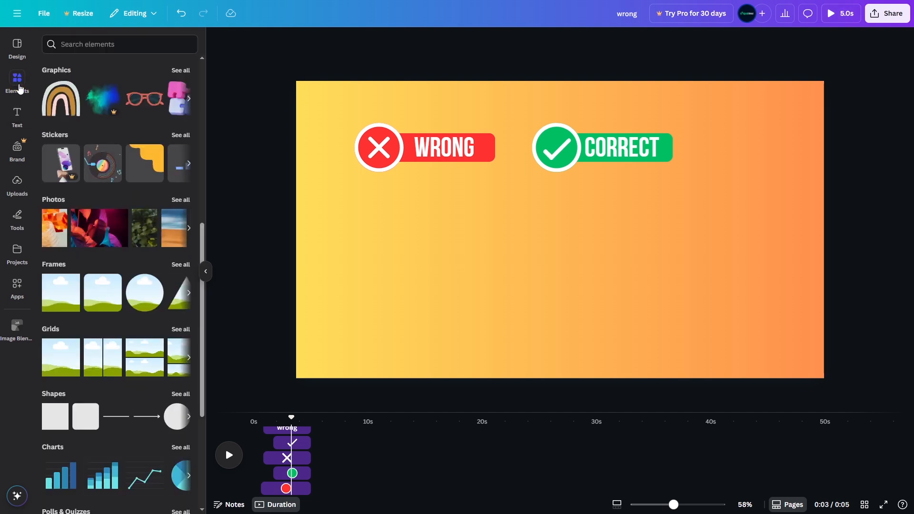
click(94, 305)
drag(537, 222, 378, 210)
drag(480, 296, 520, 331)
drag(447, 227, 447, 228)
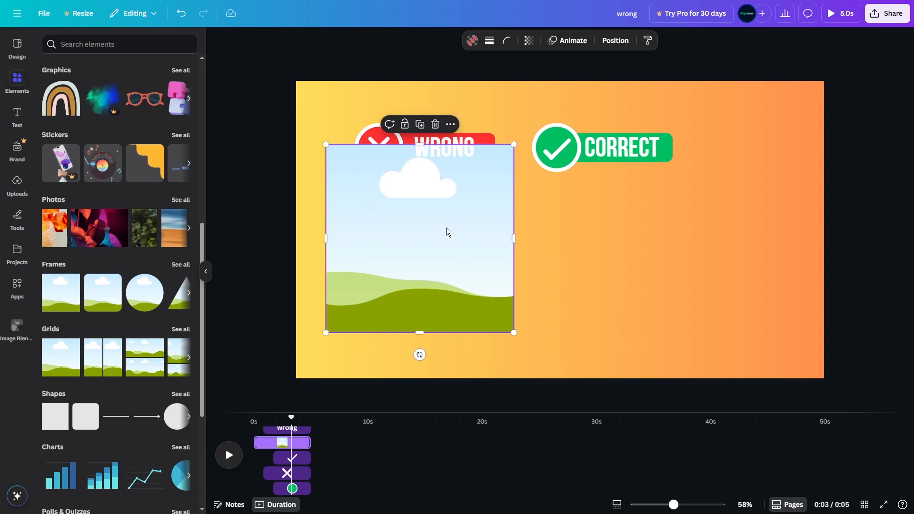
Show the layer list and move the frame beneath all the label elements, just above the background.
right_click(404, 225)
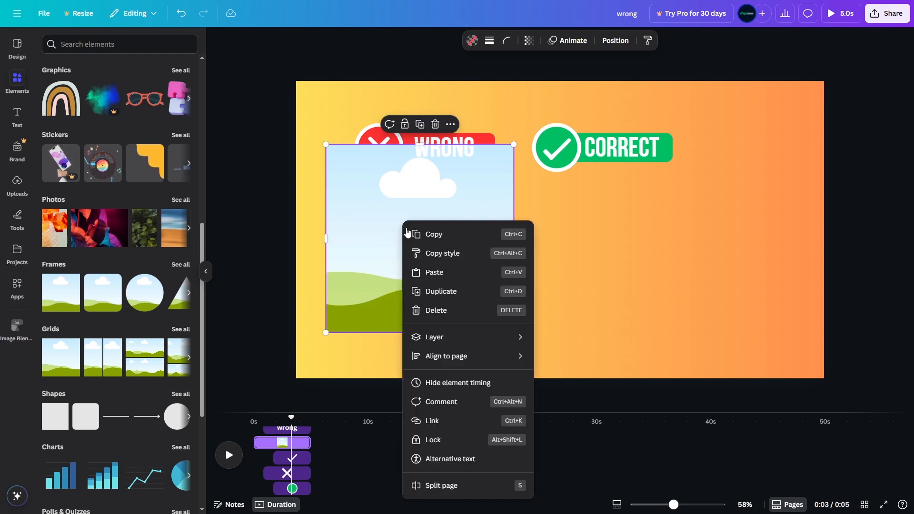
mouse_move(453, 339)
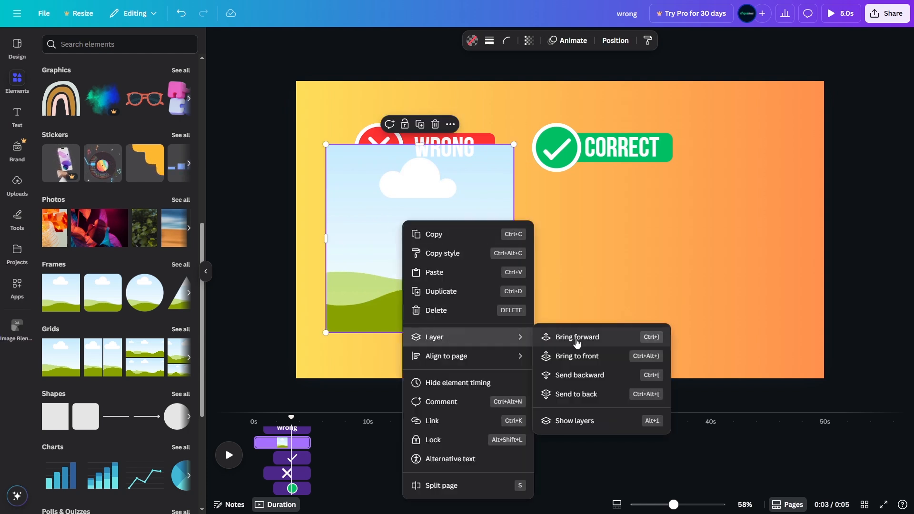
click(575, 421)
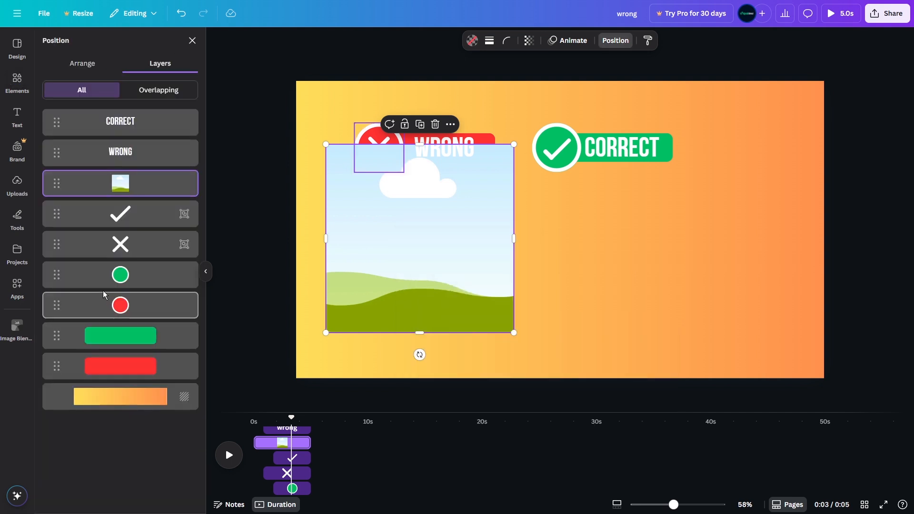
drag(149, 330, 204, 364)
Duplicate the frame beneath the CORRECT label and shift that label to center it over the new frame.
drag(430, 248, 608, 236)
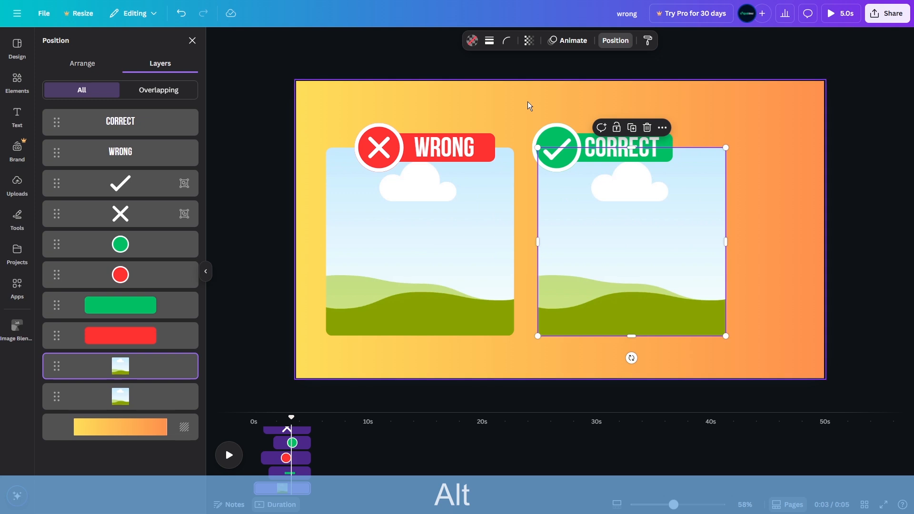
click(528, 102)
drag(522, 103, 664, 142)
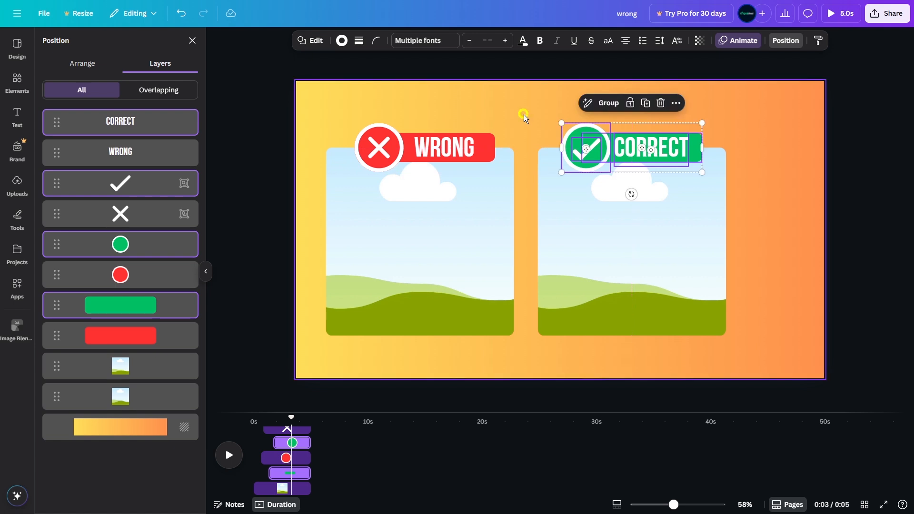
Select both frames with their labels, center them together horizontally on the page and close the layer list.
click(303, 105)
drag(304, 110, 715, 350)
drag(613, 281, 632, 276)
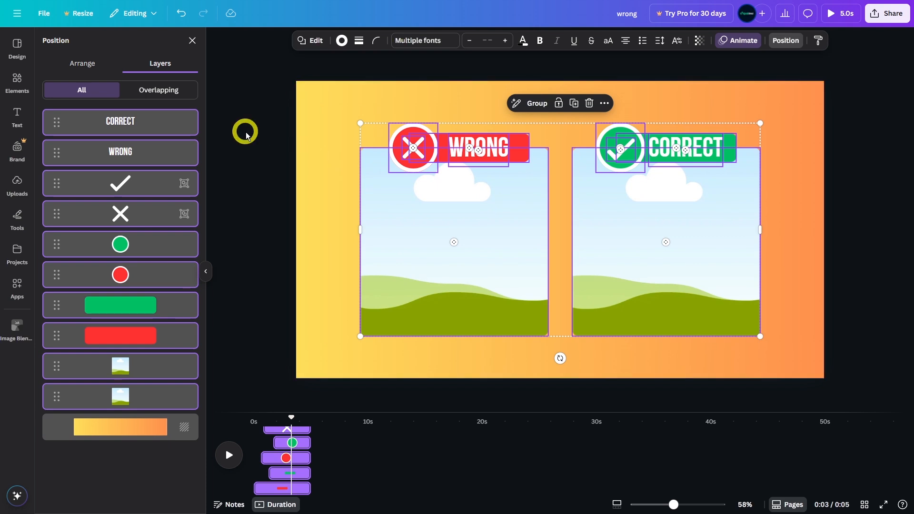
click(192, 41)
click(270, 178)
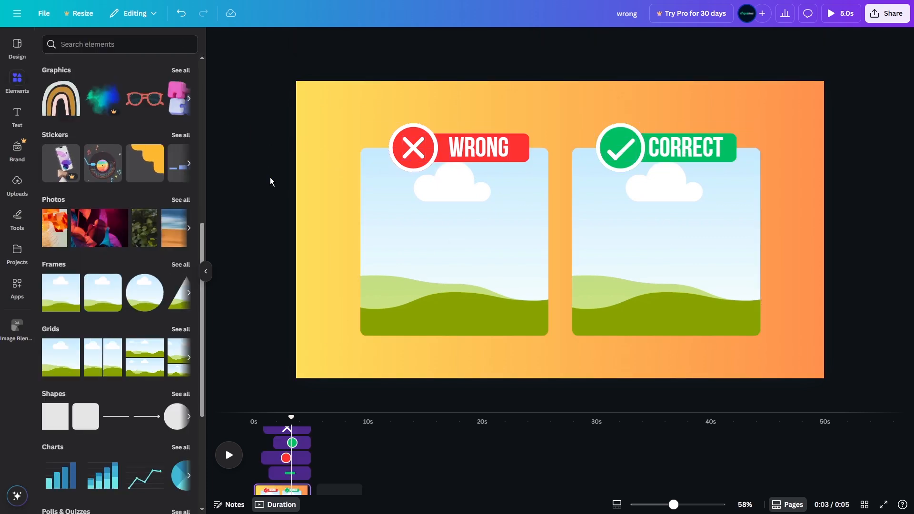
Search the elements library for VIDEO.
scroll(139, 206, down, 4)
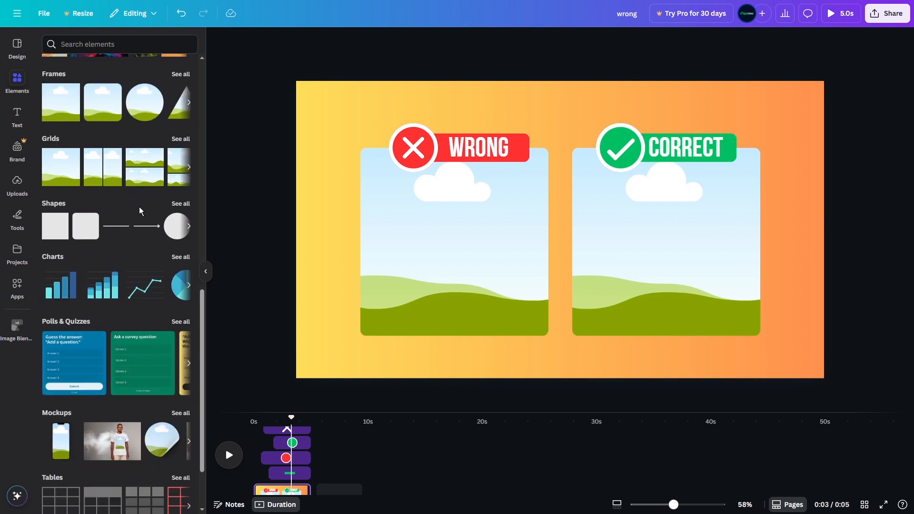
scroll(139, 206, up, 7)
scroll(123, 138, up, 5)
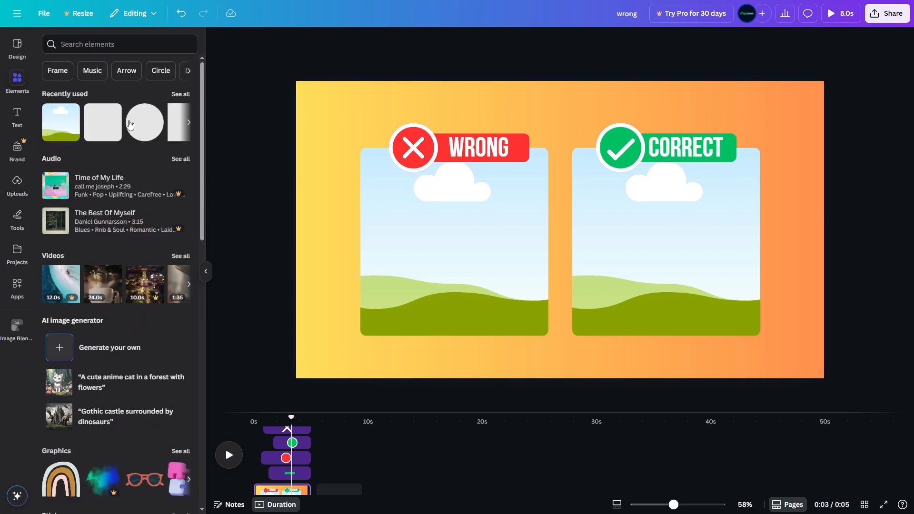
click(101, 45)
text(VIDEO)
key(Return)
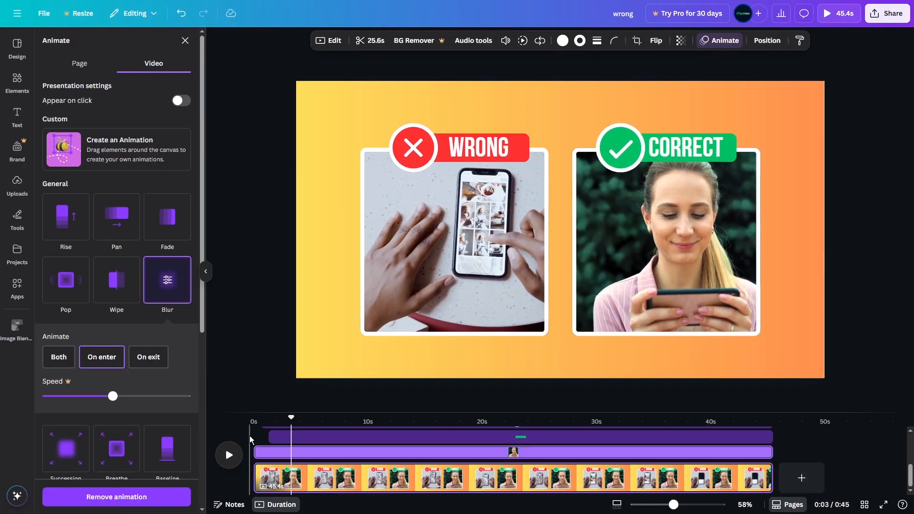
Scrub the playhead to about 6.4 s to preview the framed videos under both labels.
drag(290, 418, 328, 424)
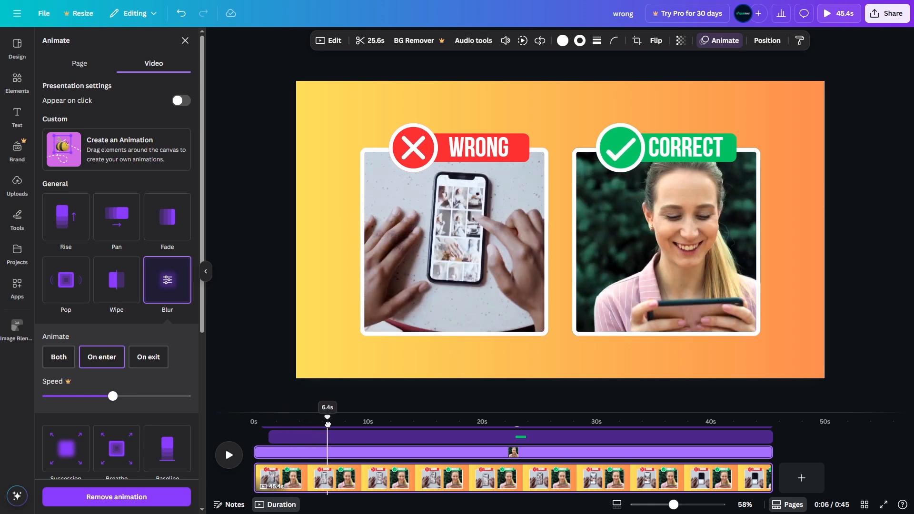